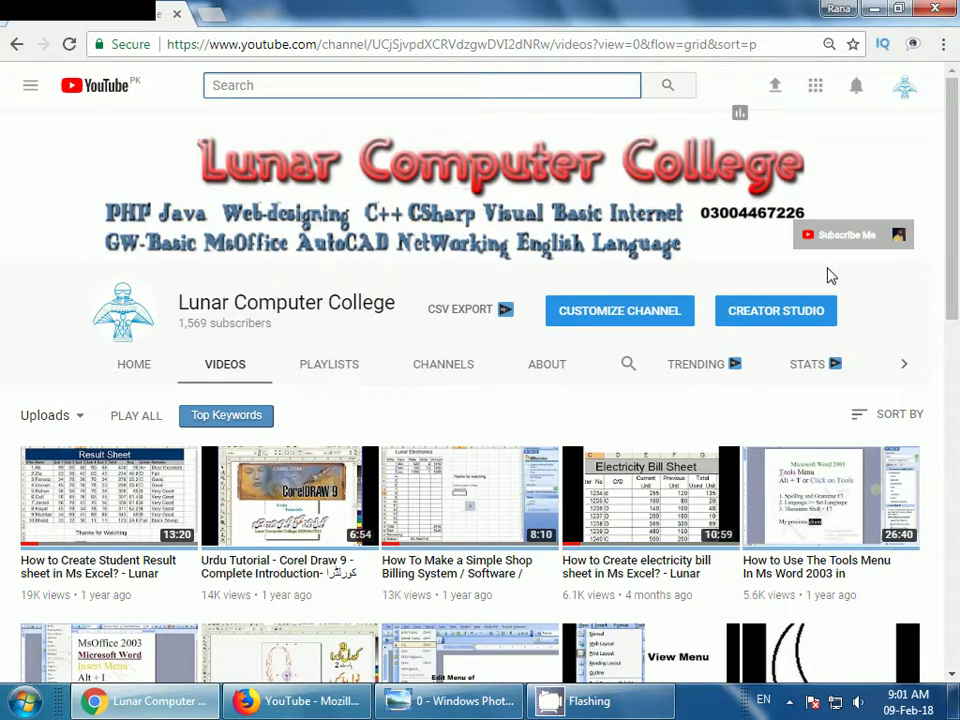
Step: Cycle through the taskbar windows to reach Firefox's YouTube Studio Status and Features page
left_click(467, 705)
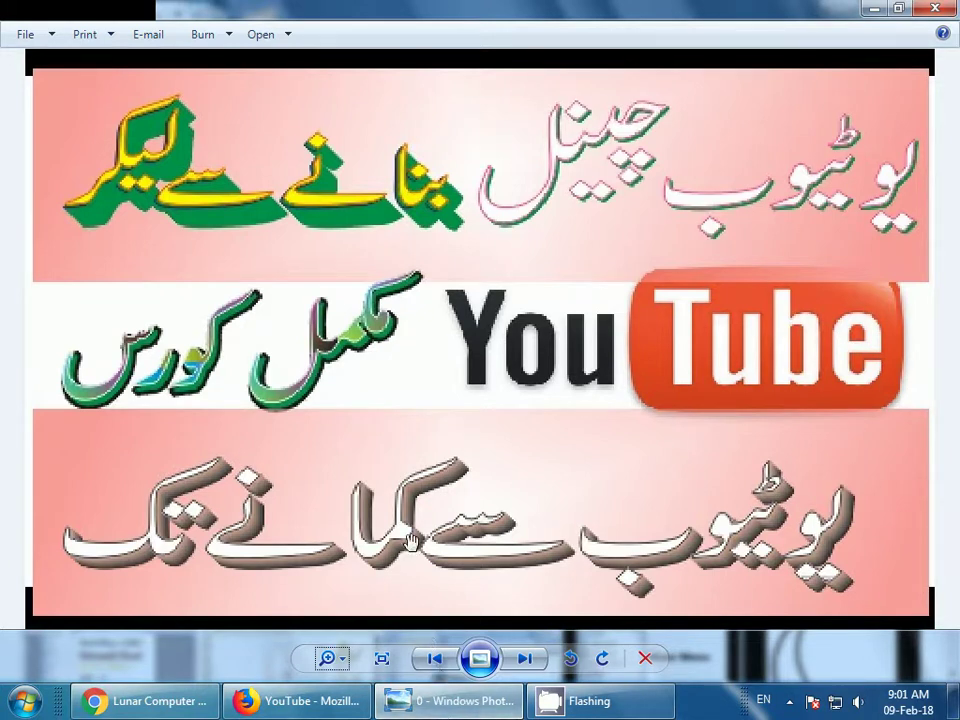
left_click(167, 707)
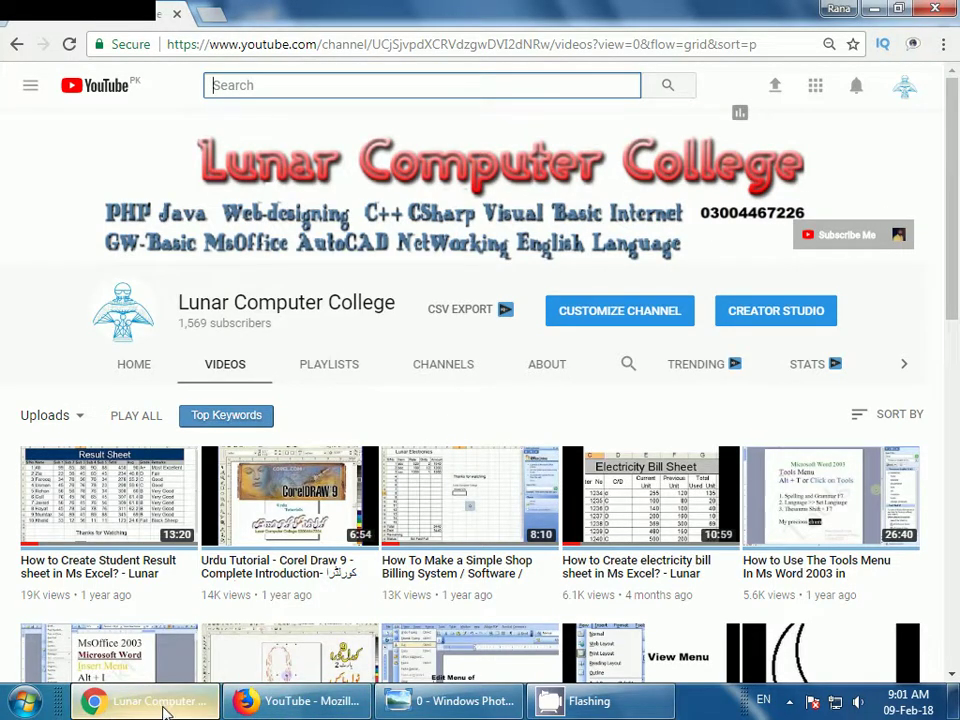
mouse_move(167, 708)
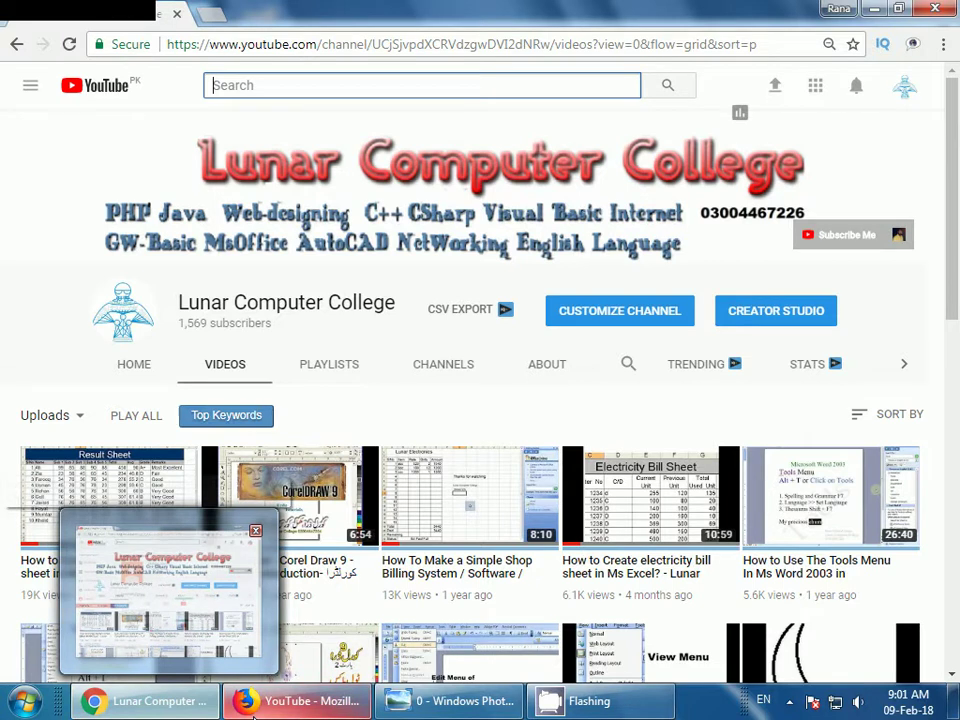
mouse_move(241, 707)
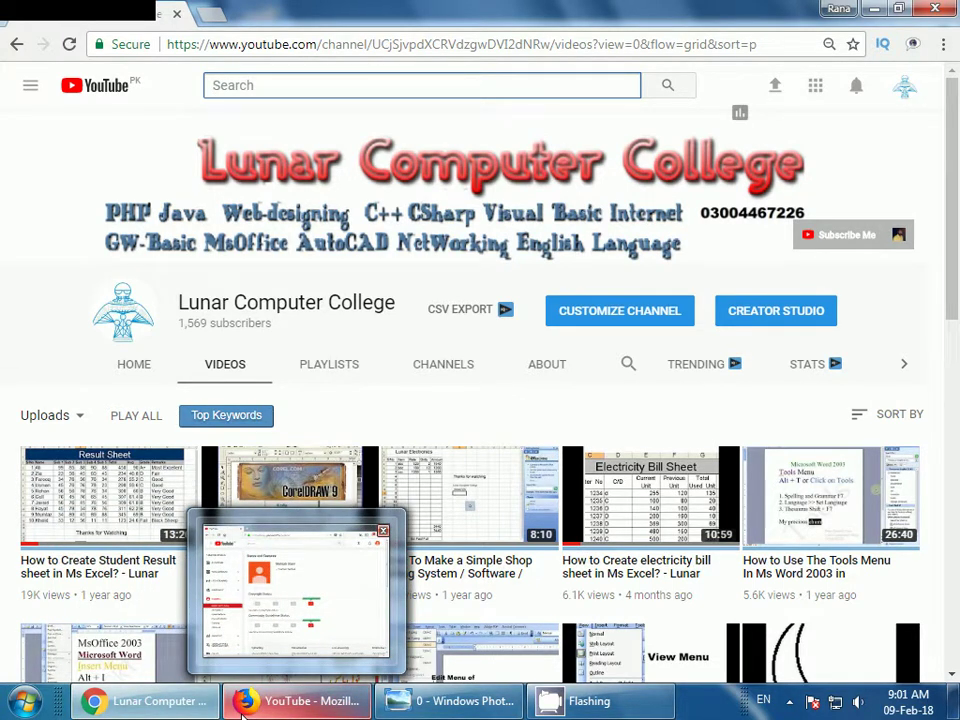
left_click(243, 708)
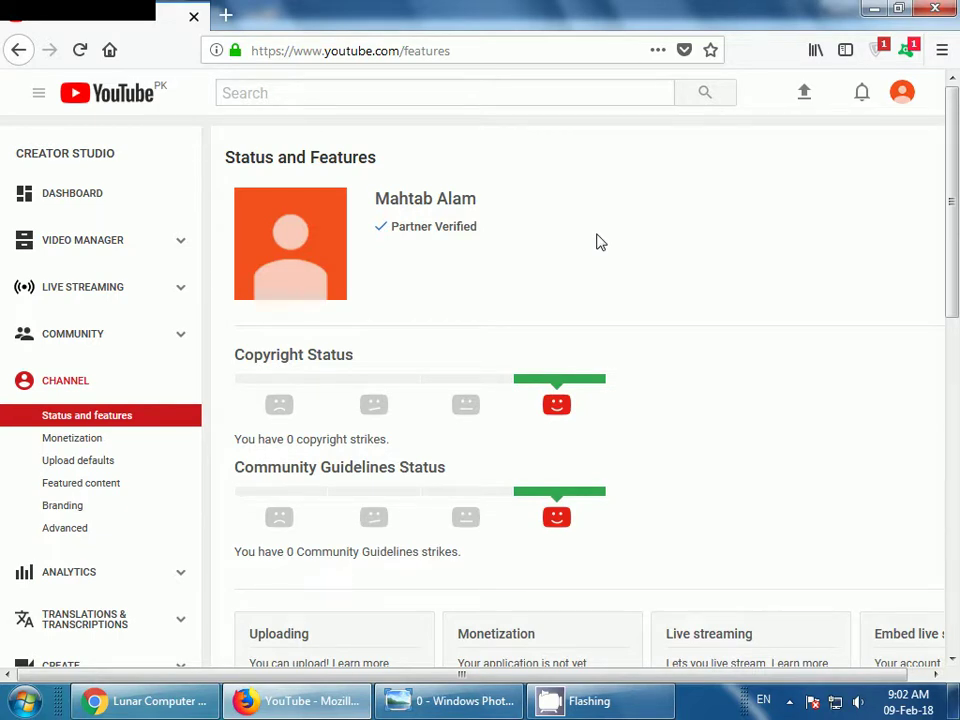
Step: Open a new Firefox tab and go to flixpress.com
left_click(228, 17)
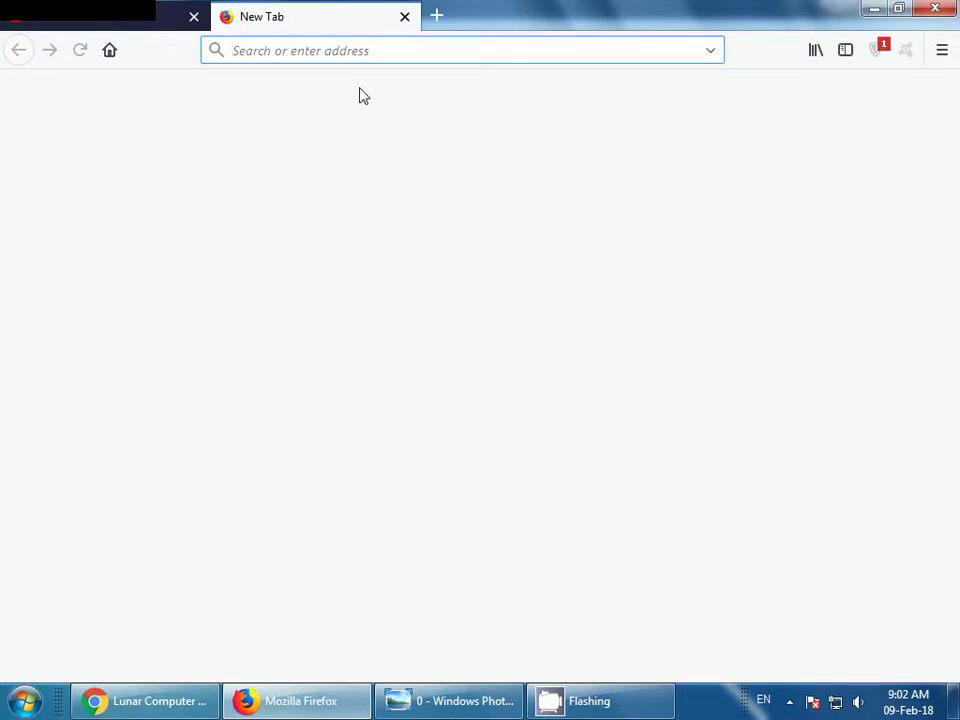
type("fli")
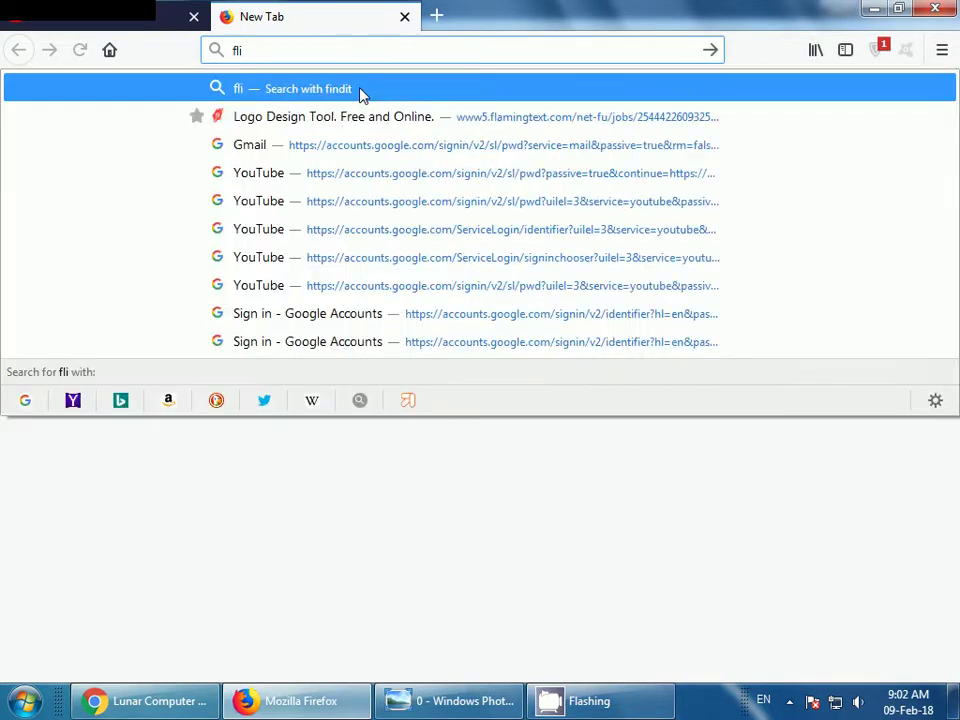
type("x")
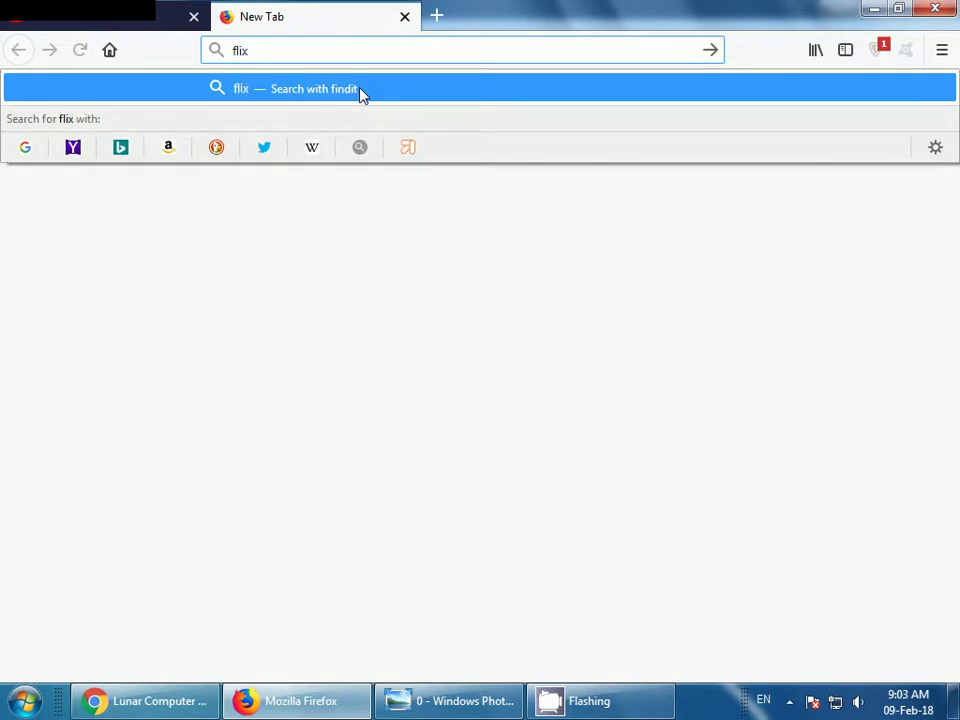
type("pr")
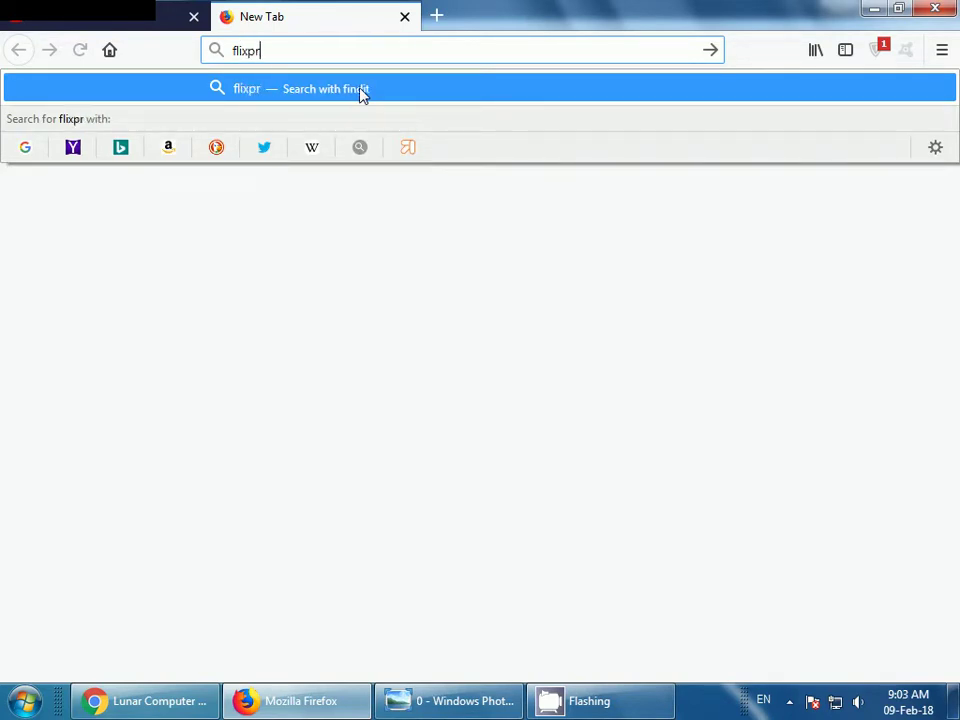
type("ess")
key("ctrl+Return")
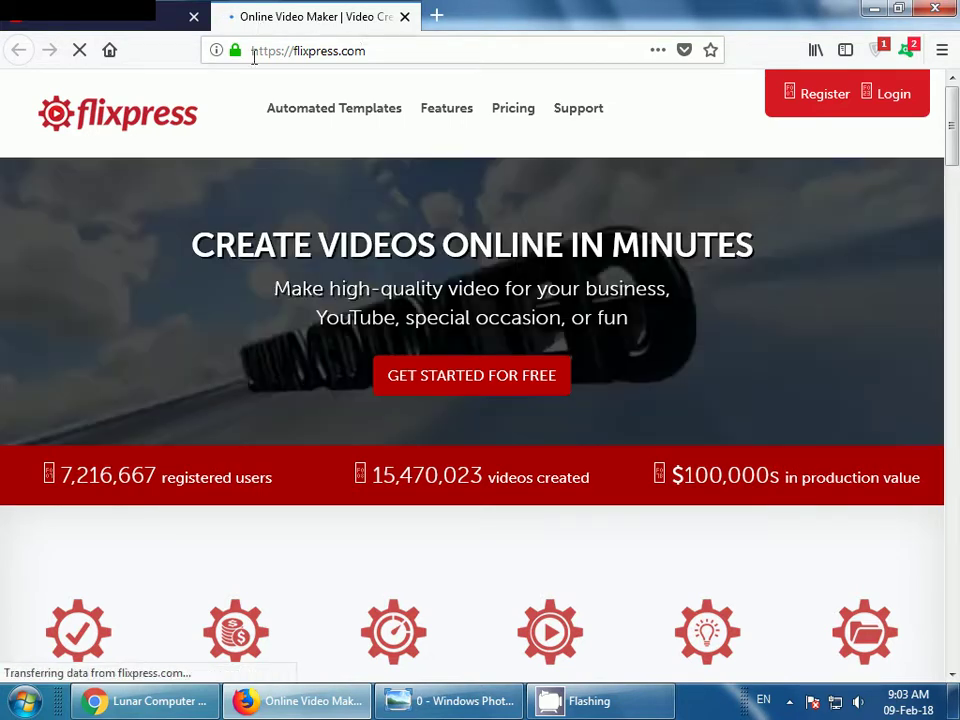
Step: Select the address bar, then choose Register on the Flixpress homepage
left_click(384, 51)
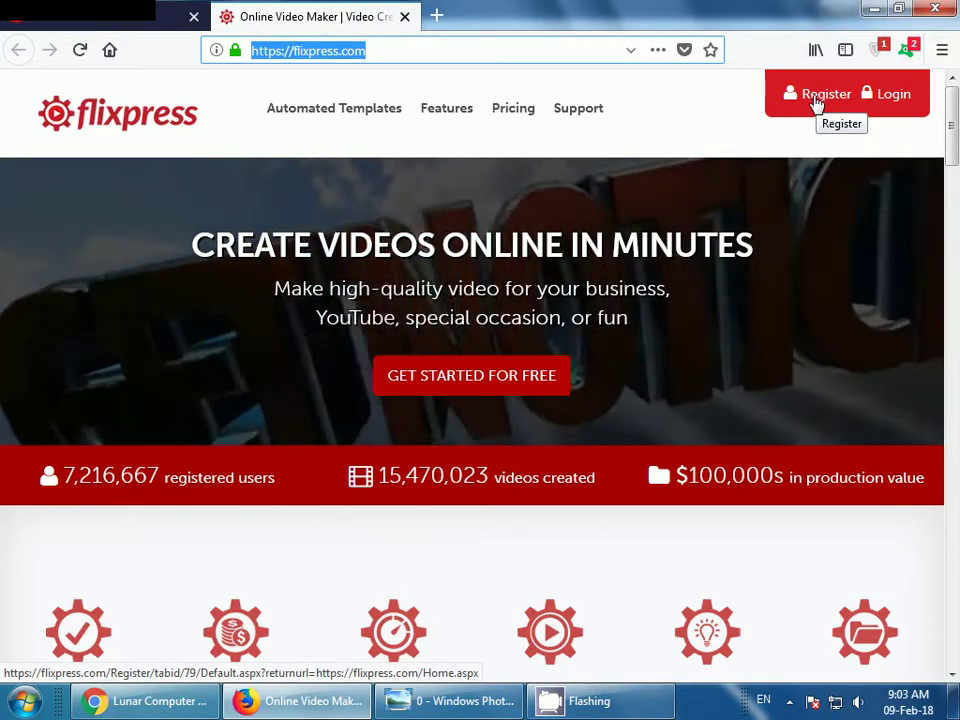
left_click(814, 102)
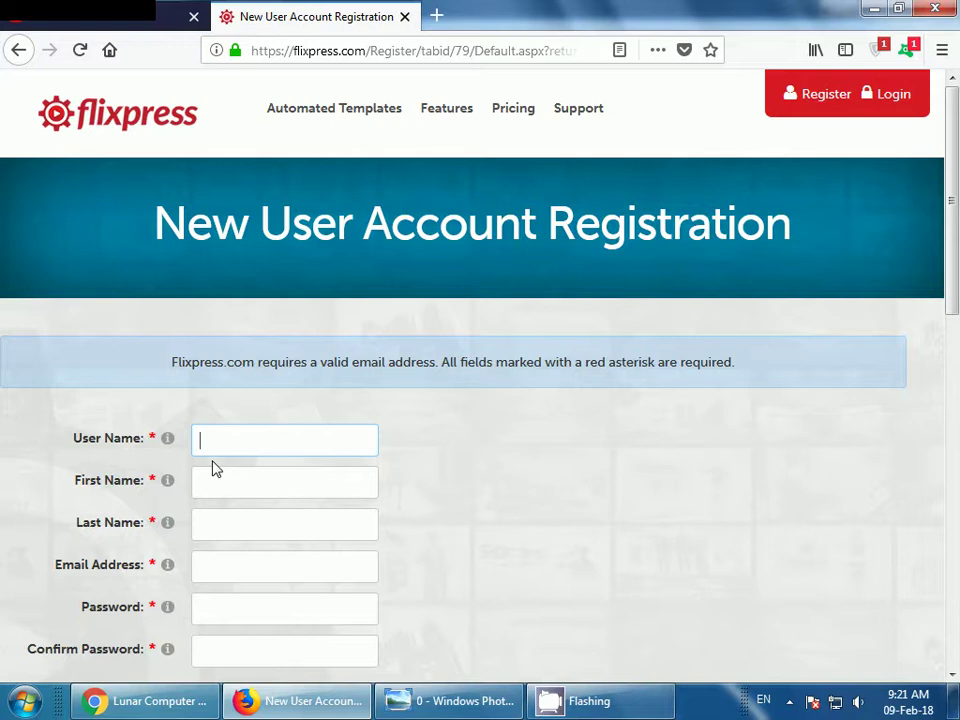
Step: Enter the user name, first and last name, e-mail, password and password confirmation
scroll(326, 516, "down", 2)
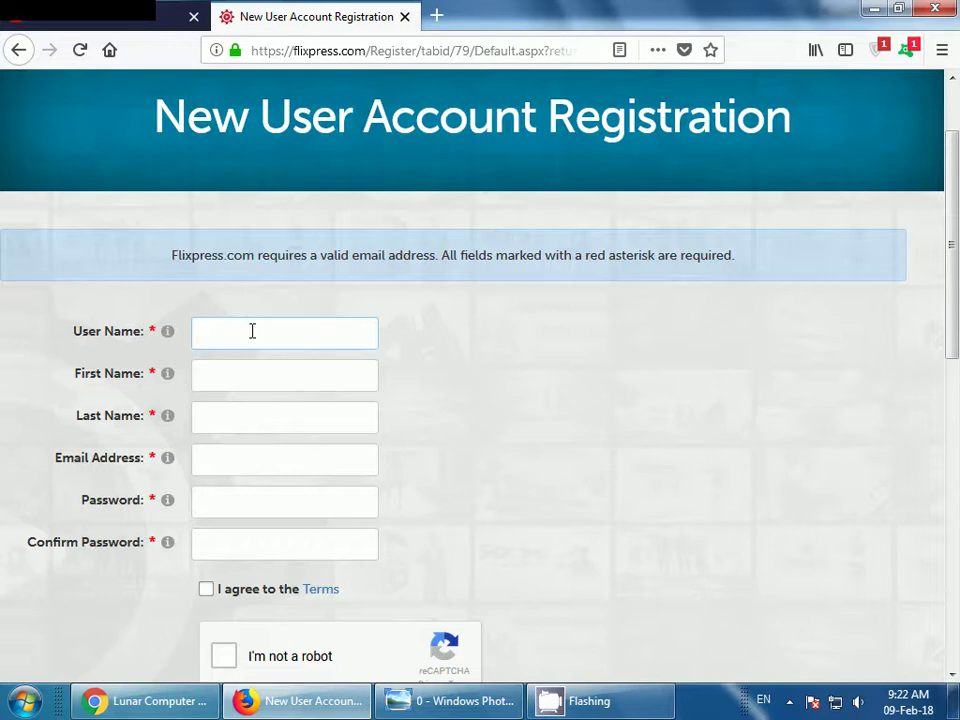
left_click(229, 372)
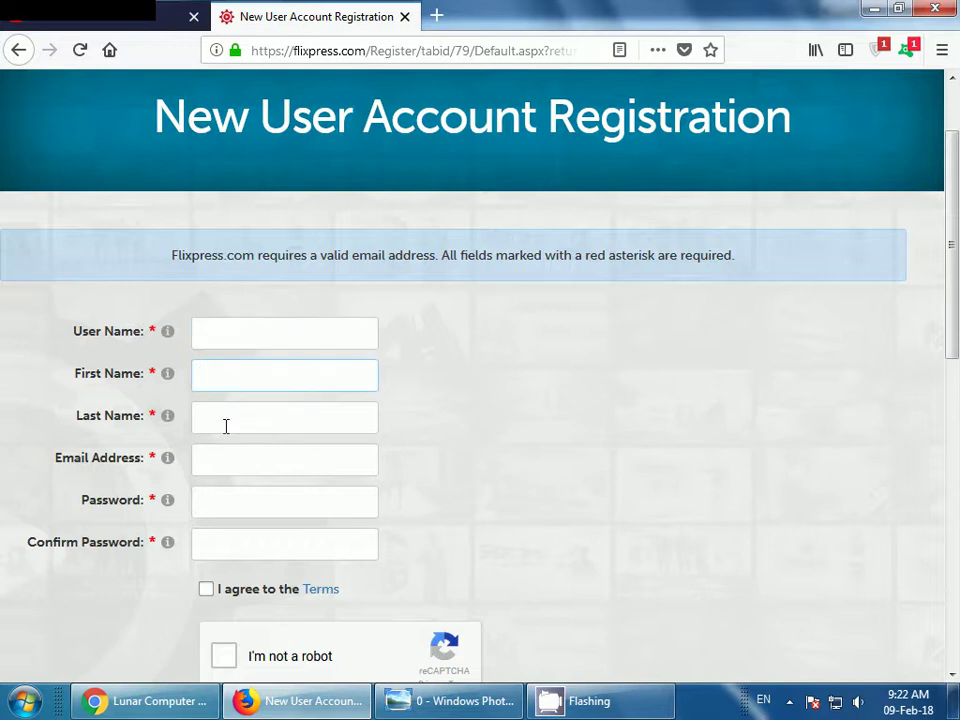
left_click(225, 420)
left_click(221, 462)
left_click(213, 500)
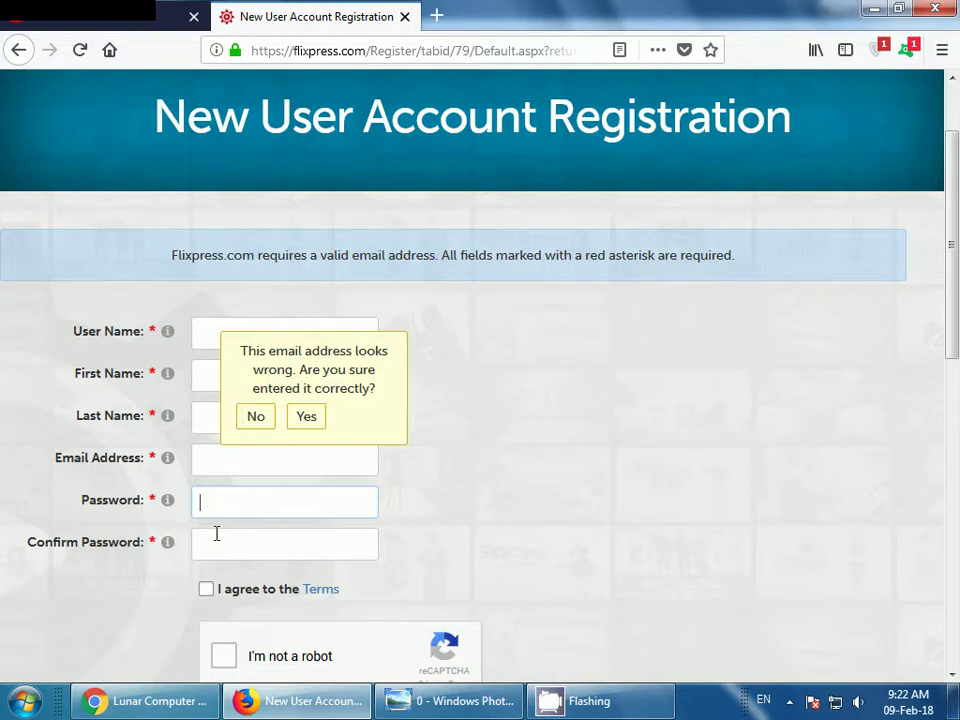
left_click(223, 540)
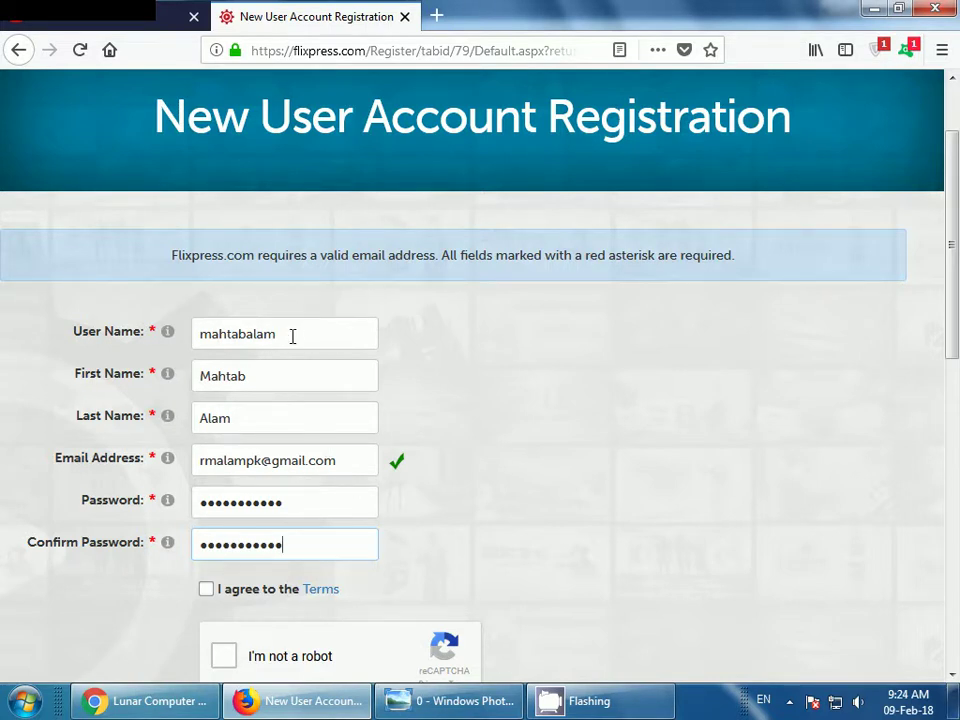
Step: Revise the first name, last name, e-mail and password entries, then agree to the Terms
left_click(258, 377)
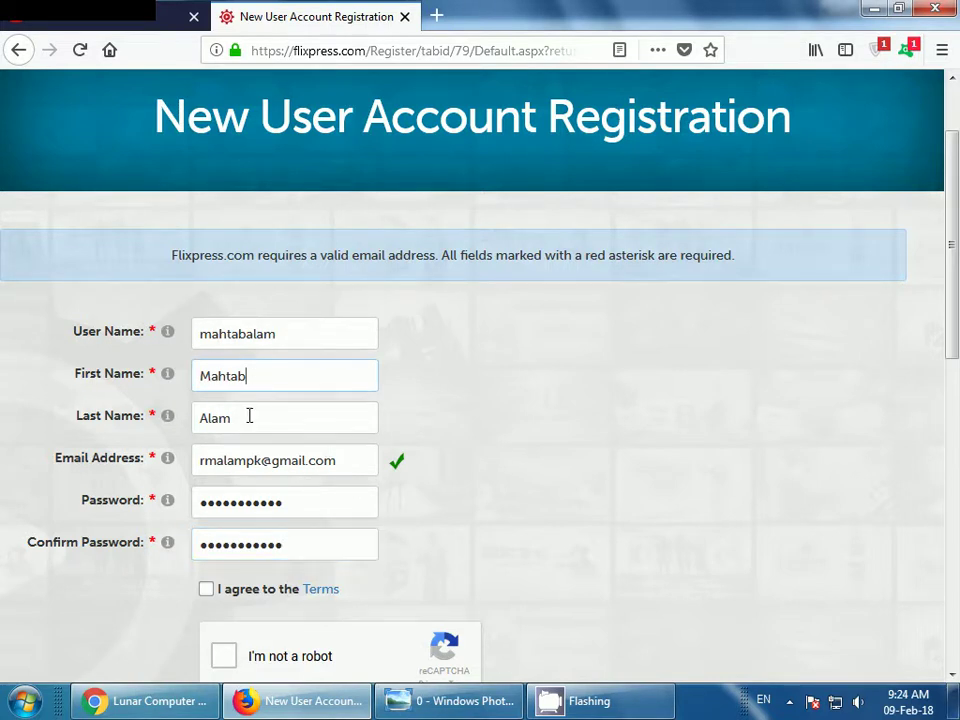
left_click(249, 416)
left_click(346, 460)
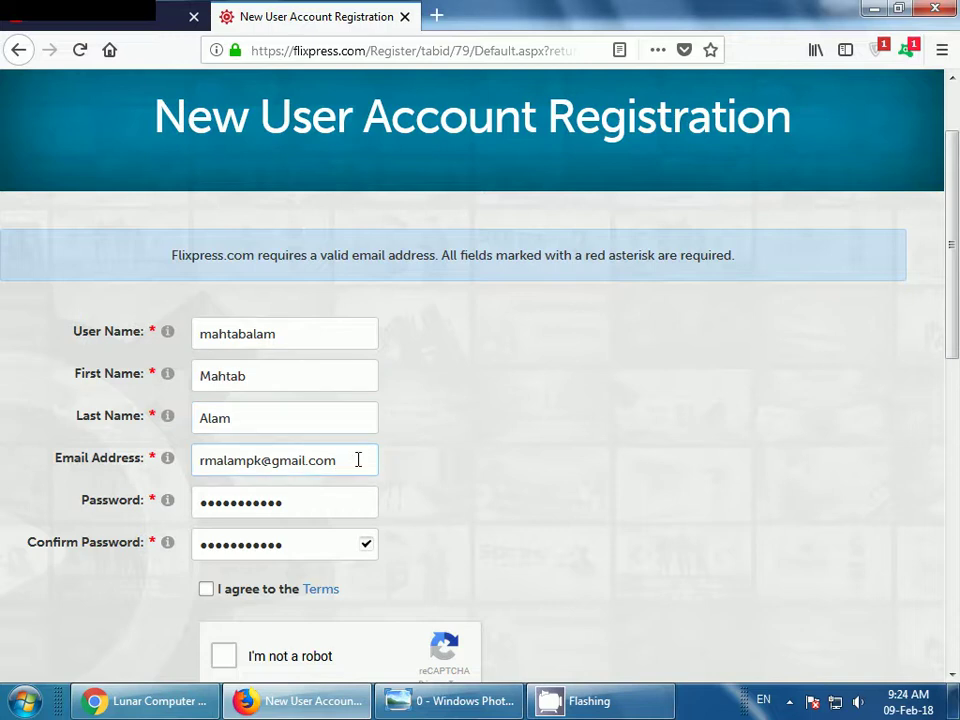
left_click(328, 499)
left_click(207, 591)
Step: Pass the I'm not a robot street-sign check and submit the registration
scroll(955, 303, "down", 1)
left_click_drag(955, 303, 950, 391)
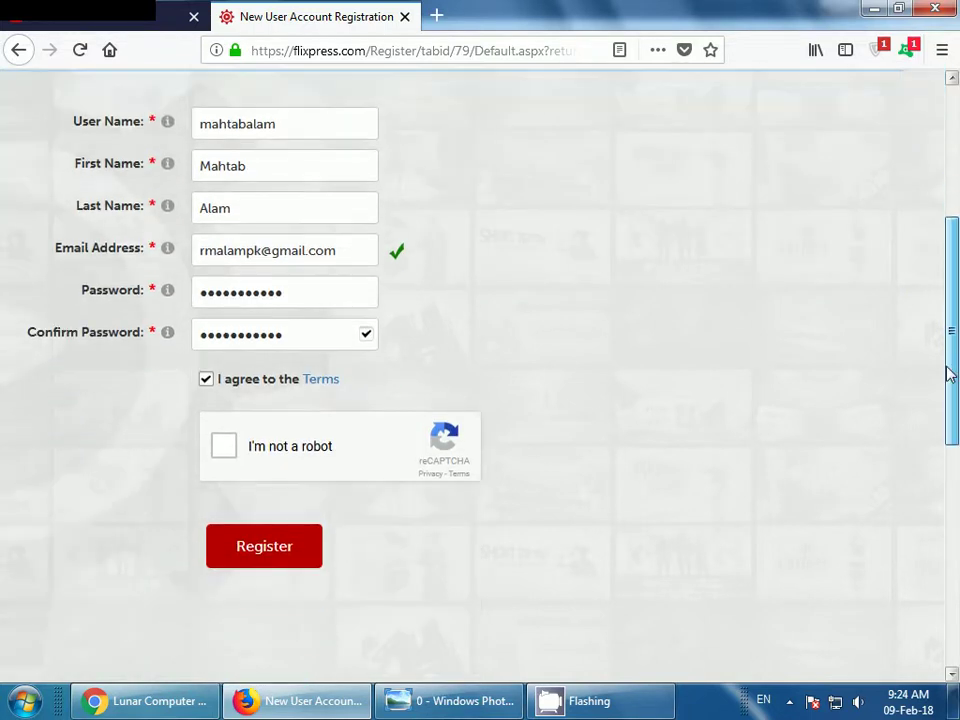
left_click(222, 432)
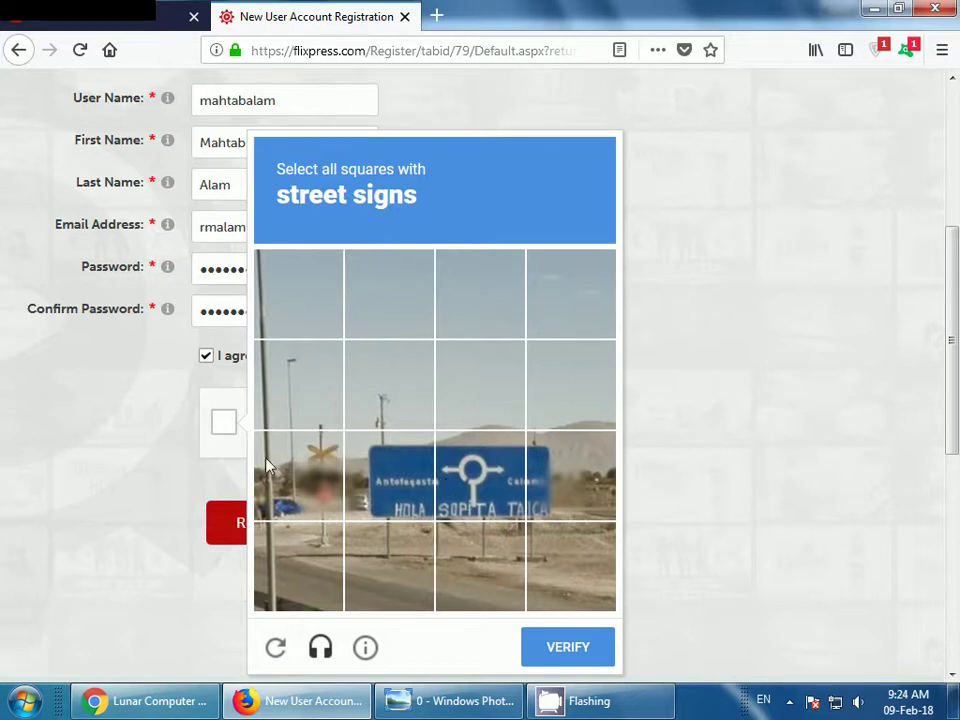
left_click(566, 650)
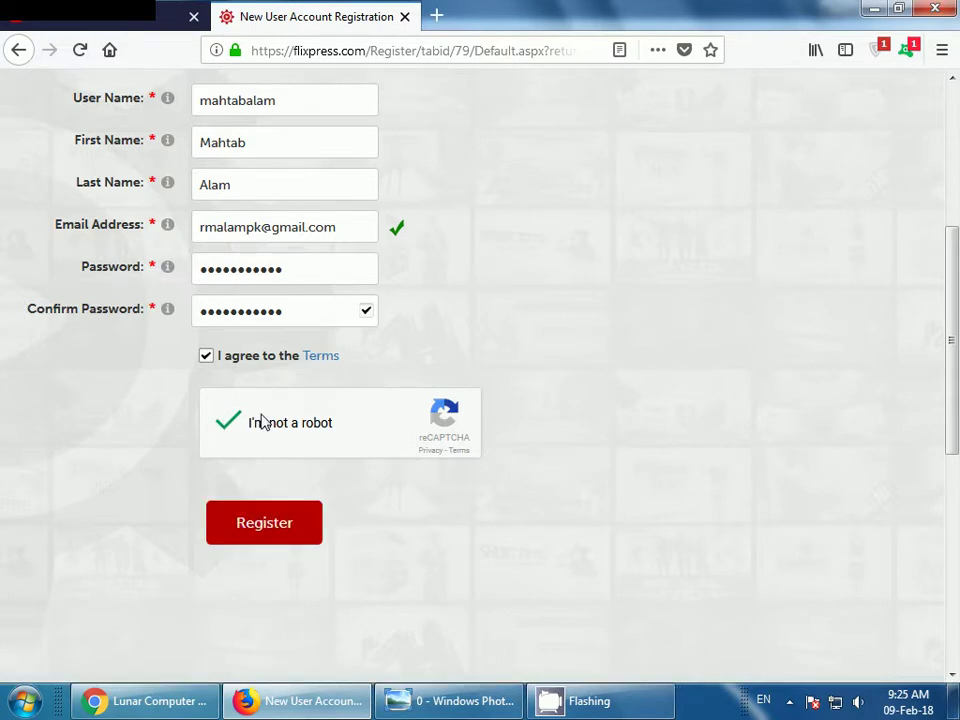
left_click(255, 535)
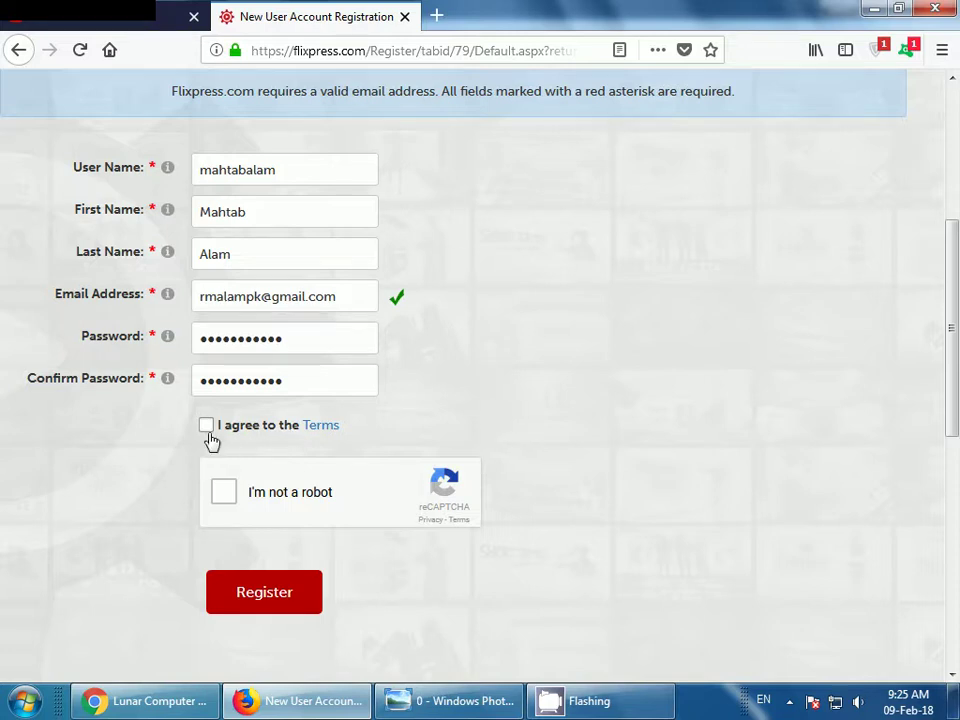
Step: Re-accept the Terms, redo the robot check and submit the registration again
left_click(206, 427)
left_click(225, 506)
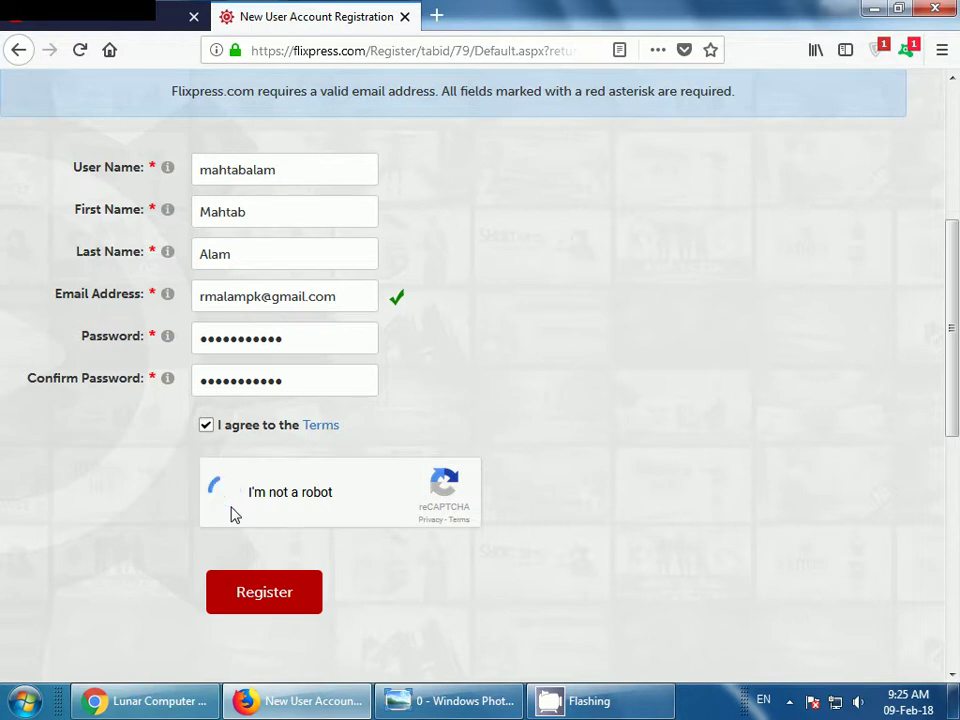
left_click(232, 597)
Step: Replace the rejected user name in the registration form with a new one
scroll(585, 345, "up", 3)
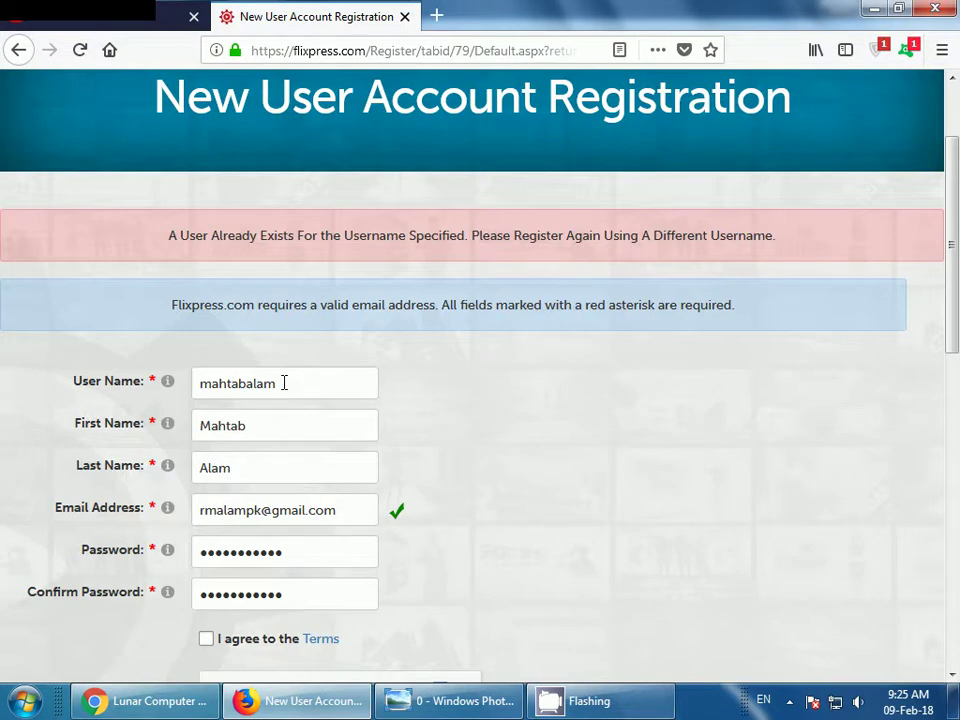
left_click_drag(284, 383, 176, 383)
left_click_drag(340, 237, 430, 237)
mouse_move(344, 237)
left_mouse_down()
mouse_move(321, 237)
mouse_move(322, 287)
left_mouse_up()
left_click_drag(302, 388, 192, 385)
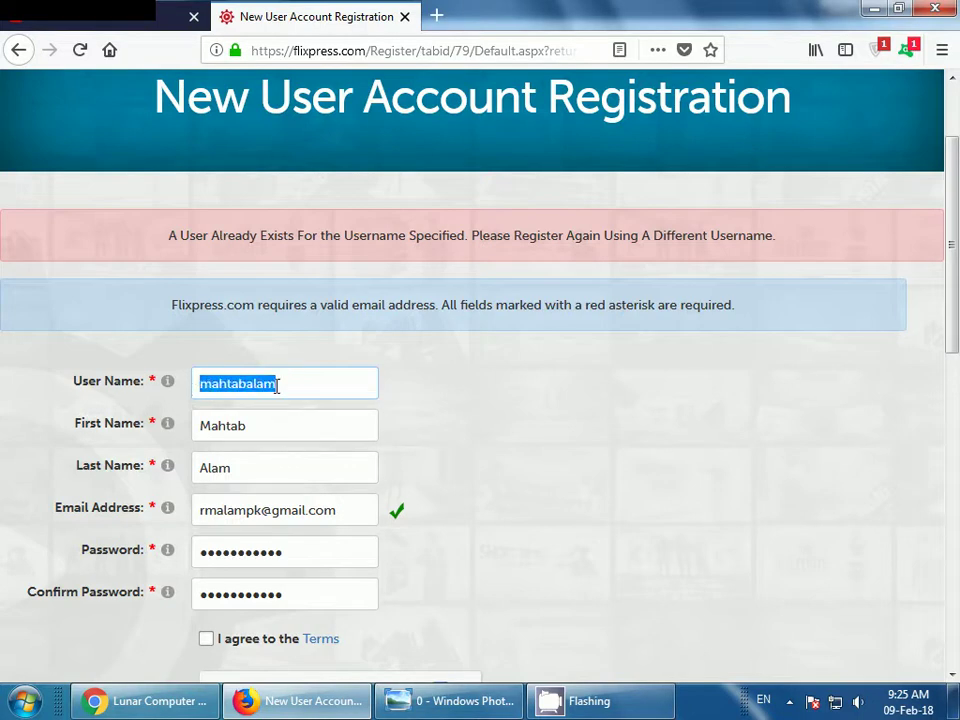
left_click(336, 385)
left_click_drag(288, 387, 212, 397)
type("r")
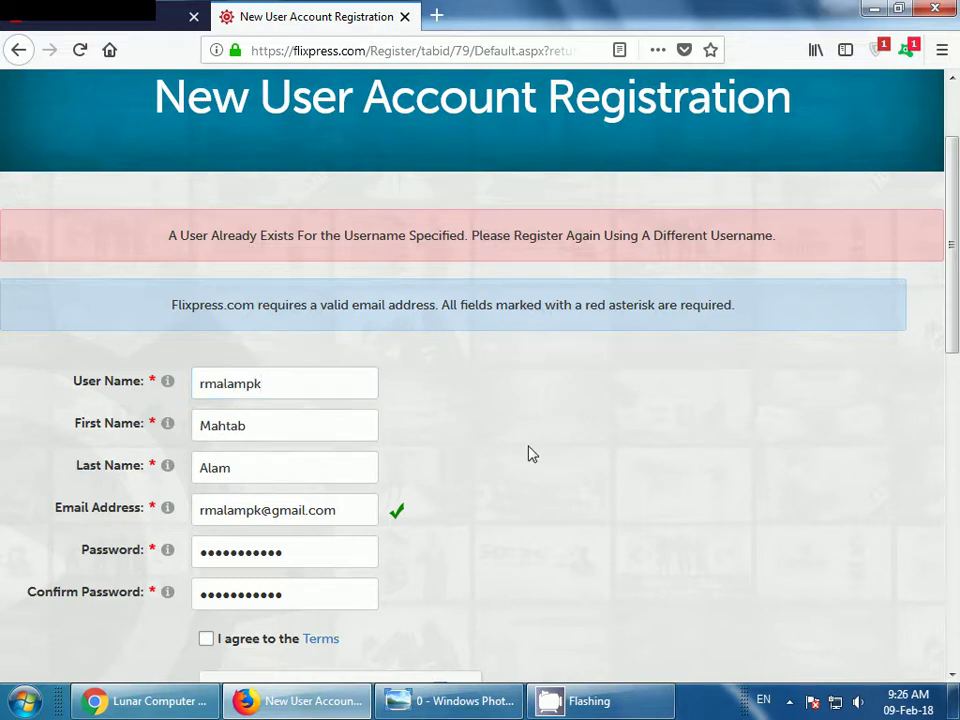
Step: Agree to the Terms, complete the robot check and submit the registration
scroll(530, 453, "down", 2)
left_click(206, 536)
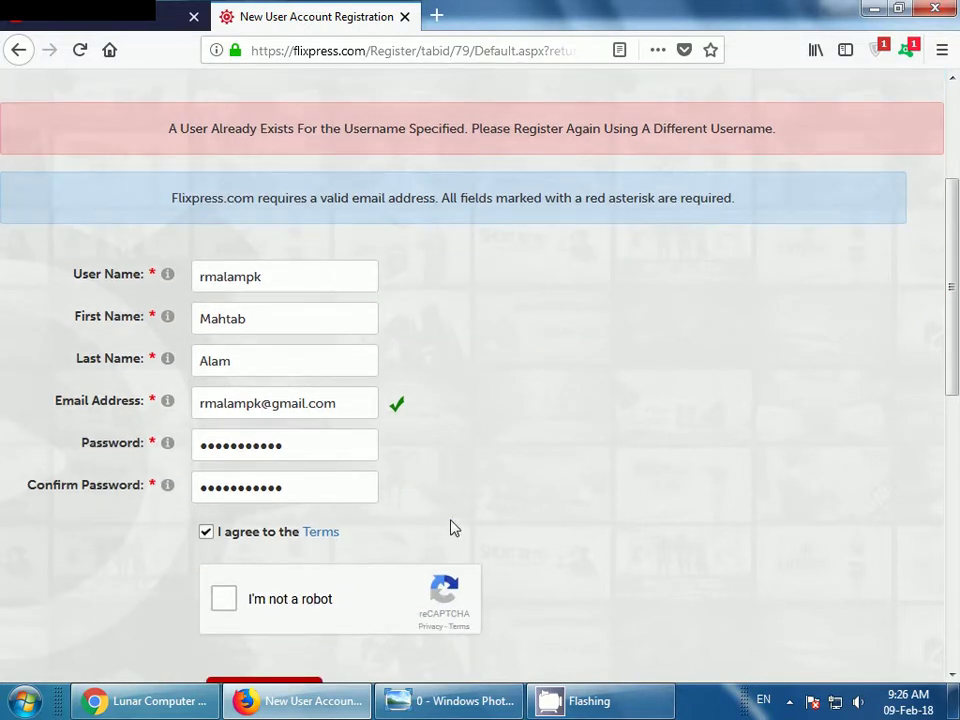
scroll(450, 527, "down", 4)
left_click(224, 387)
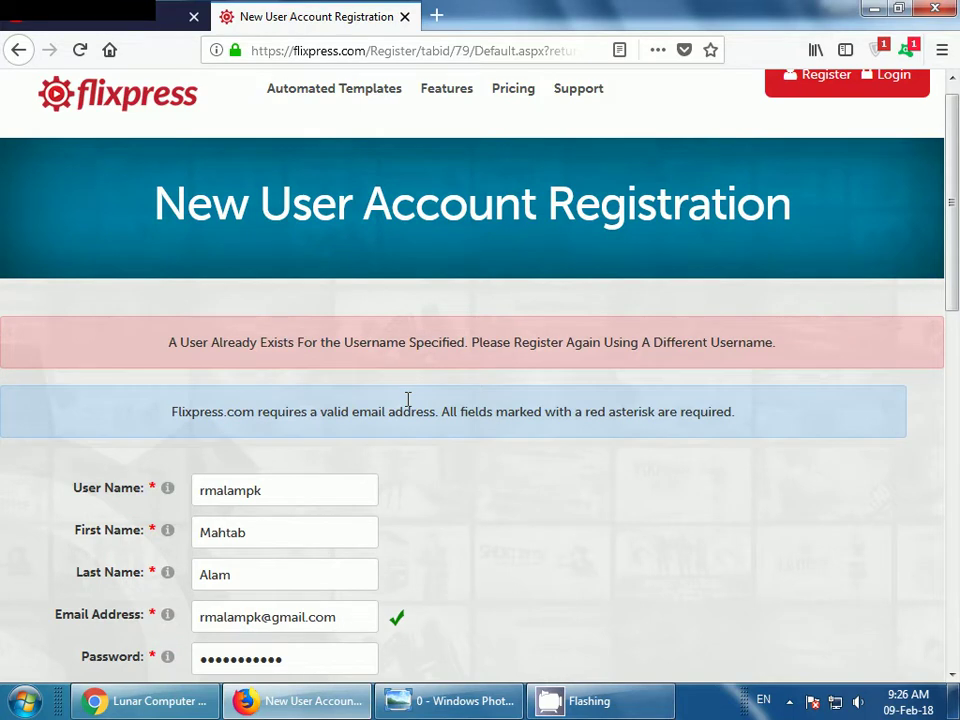
scroll(450, 400, "down", 8)
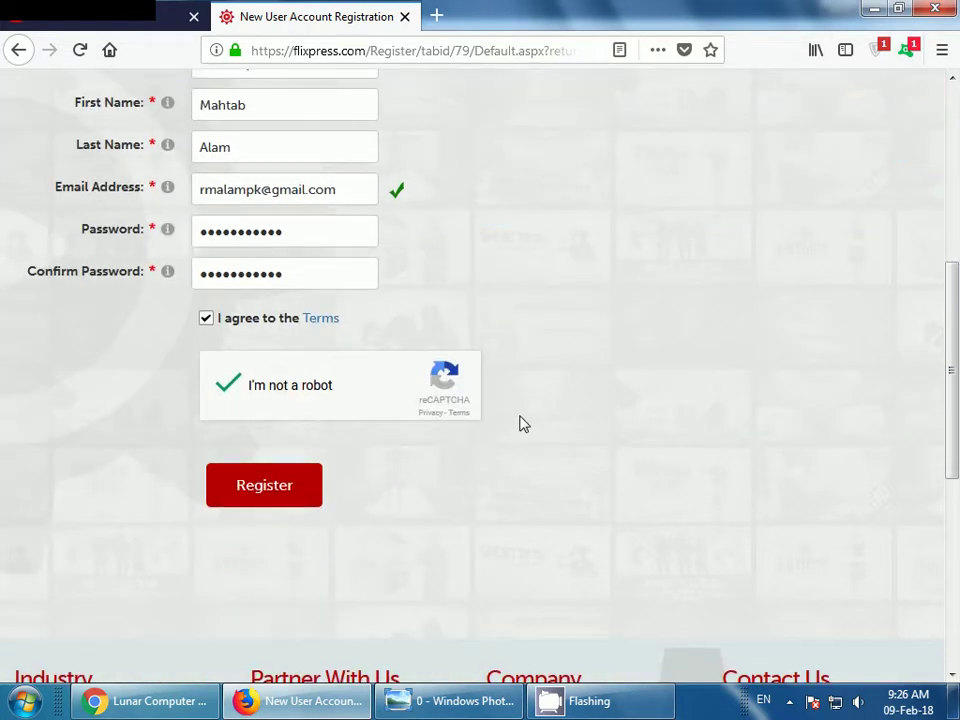
scroll(520, 424, "up", 3)
scroll(520, 424, "up", 3)
scroll(520, 424, "down", 3)
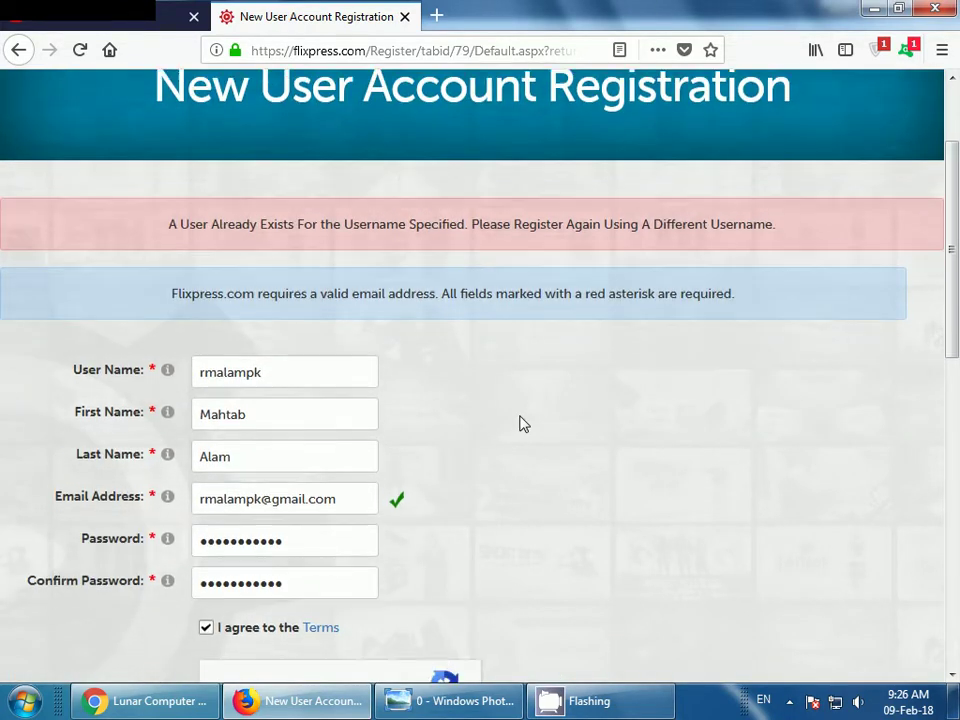
scroll(518, 426, "down", 2)
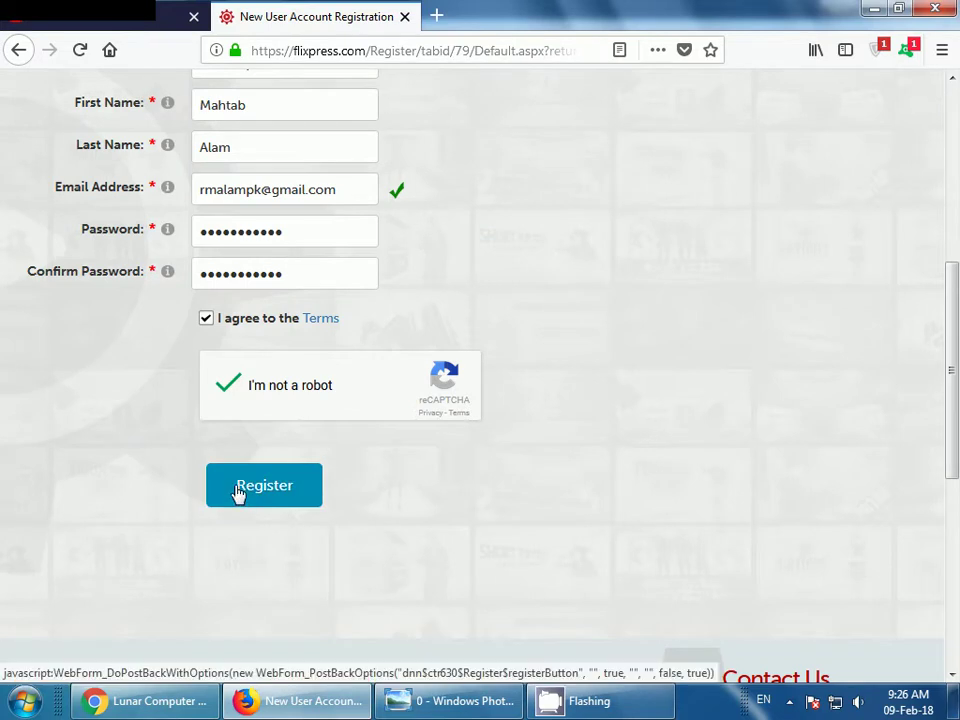
left_click(236, 491)
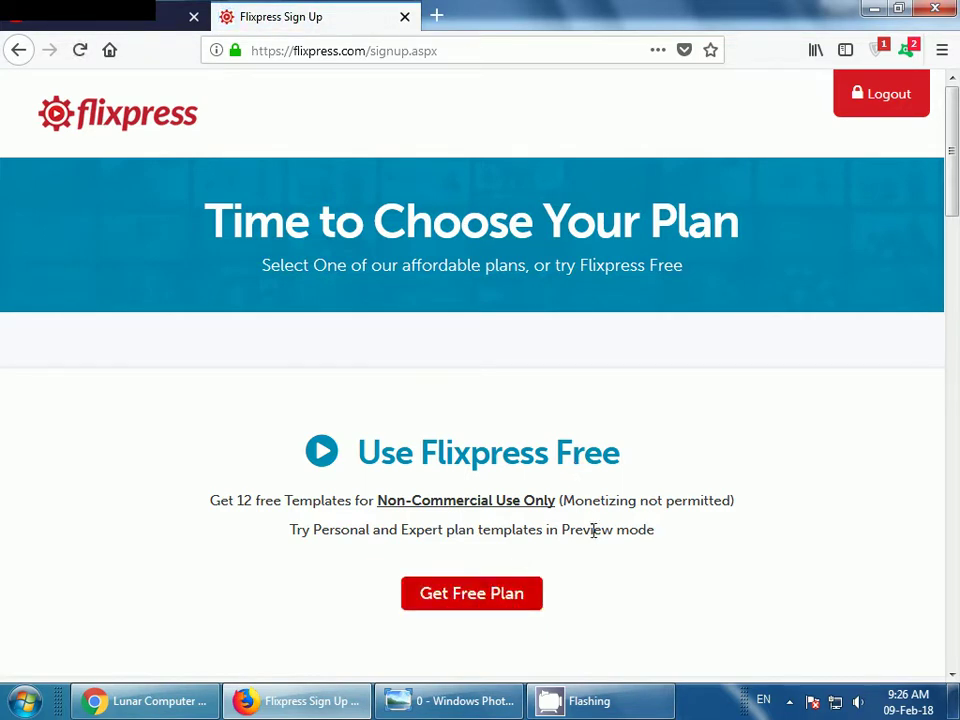
Step: Choose Get Free Plan on the Choose Your Plan page
left_click(465, 603)
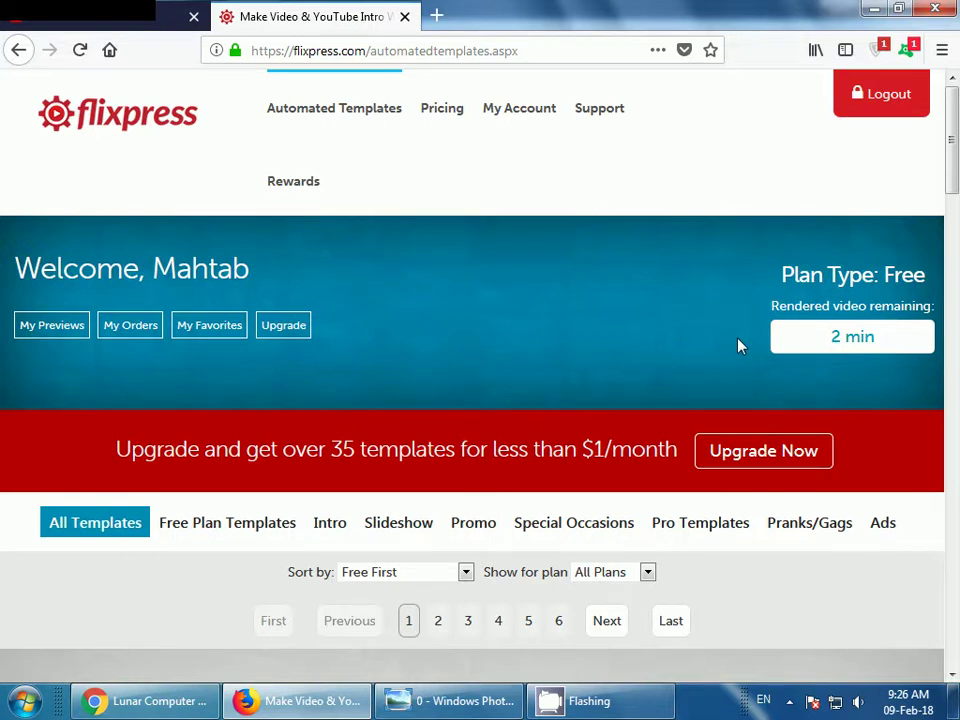
Step: Scroll the Automated Templates gallery to find the T150: Gaming Bot Into template
scroll(760, 338, "down", 3)
scroll(760, 341, "down", 2)
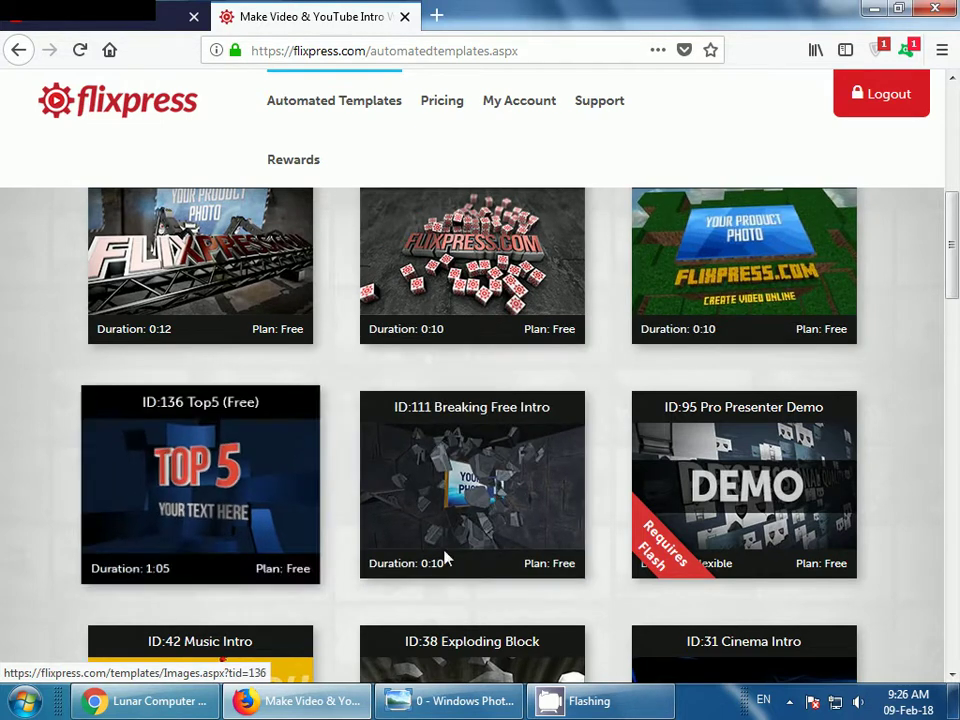
scroll(645, 545, "down", 2)
scroll(645, 545, "down", 1)
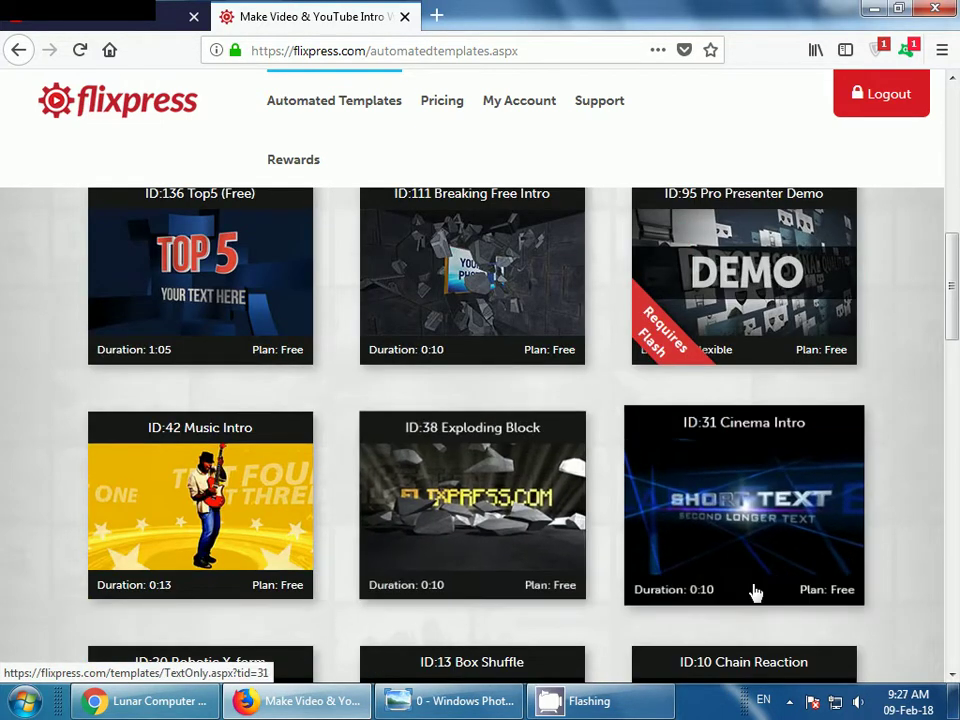
scroll(577, 588, "down", 2)
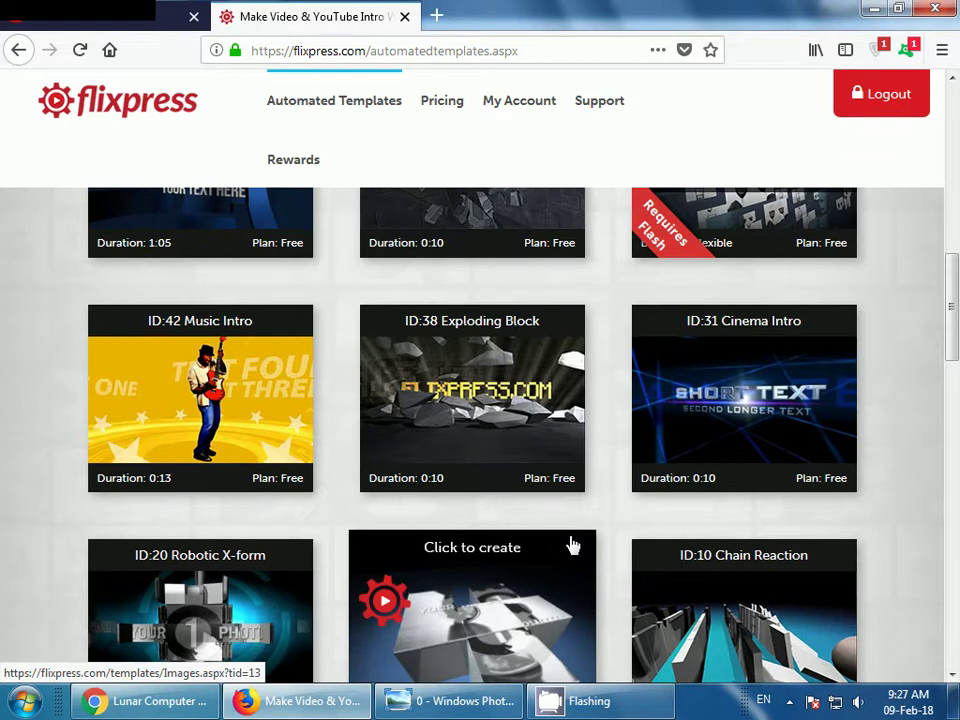
scroll(5, 427, "up", 4)
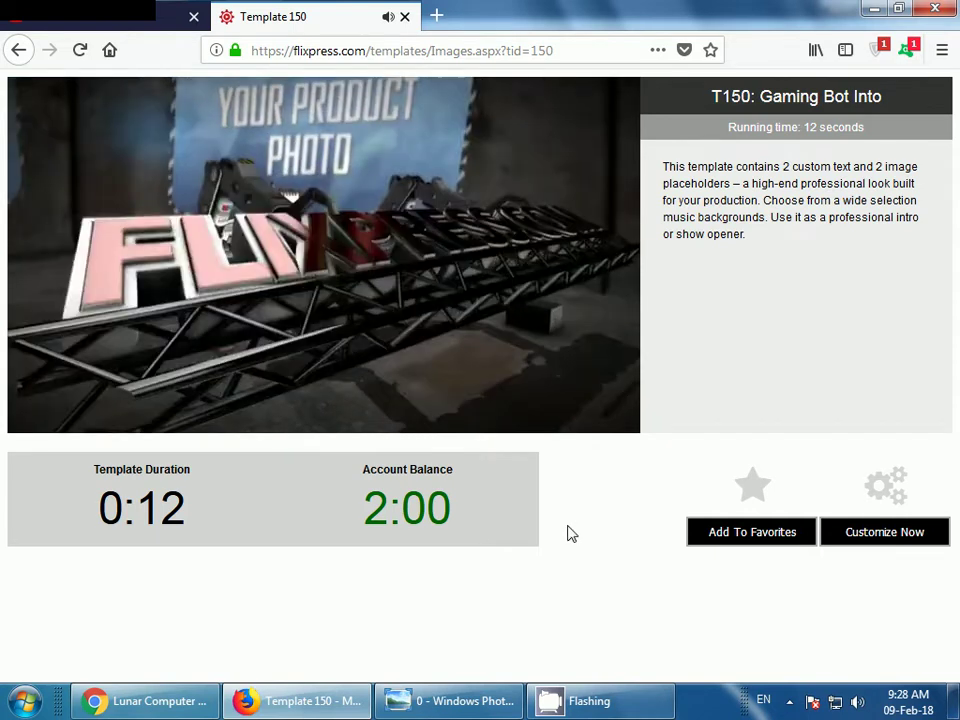
Step: Customize the Gaming Bot template and upload the 'download' winged logo image from Downloads
left_click(872, 542)
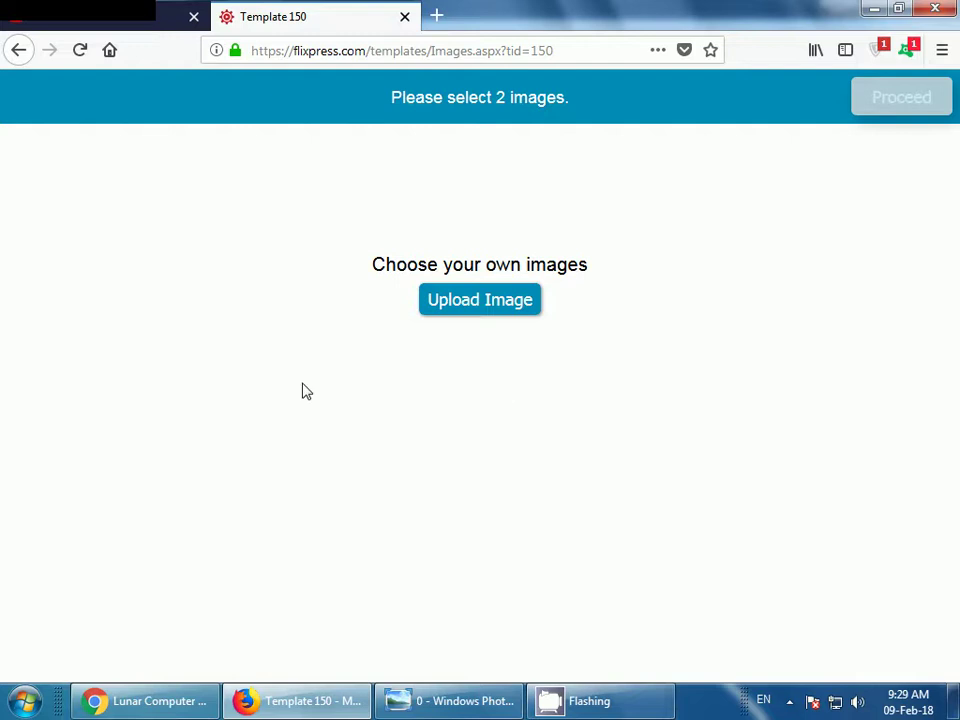
left_click(457, 300)
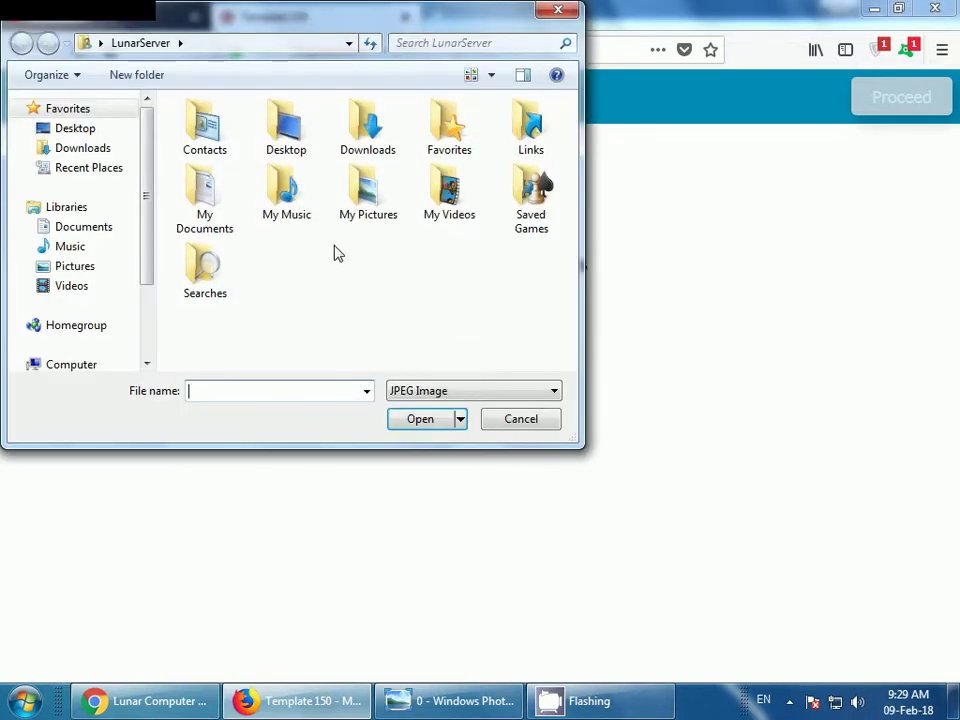
double_click(370, 138)
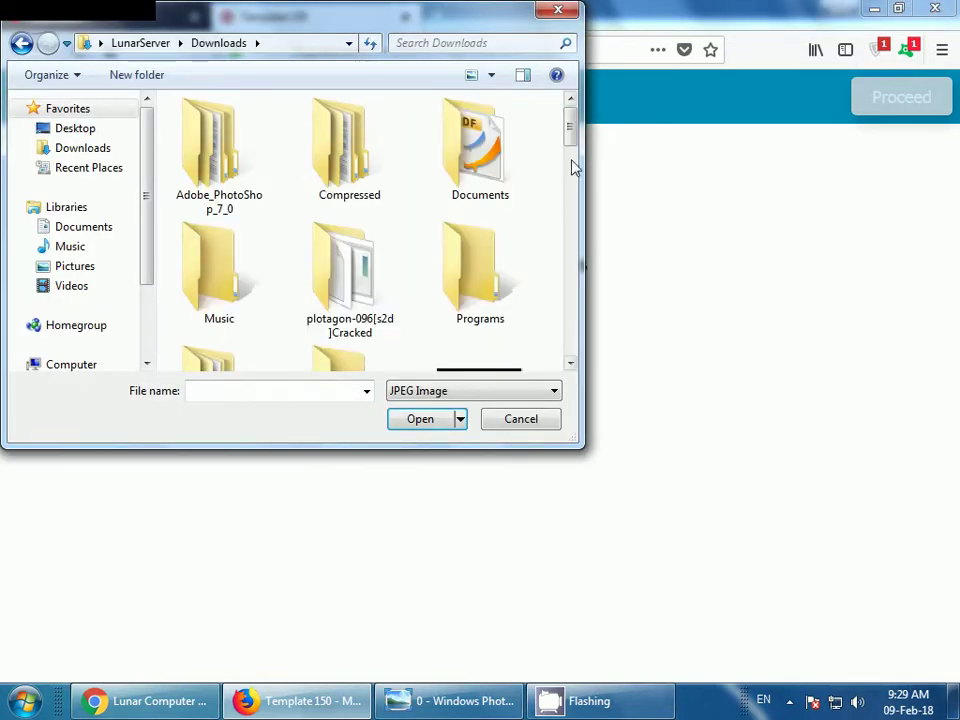
left_click_drag(570, 128, 563, 234)
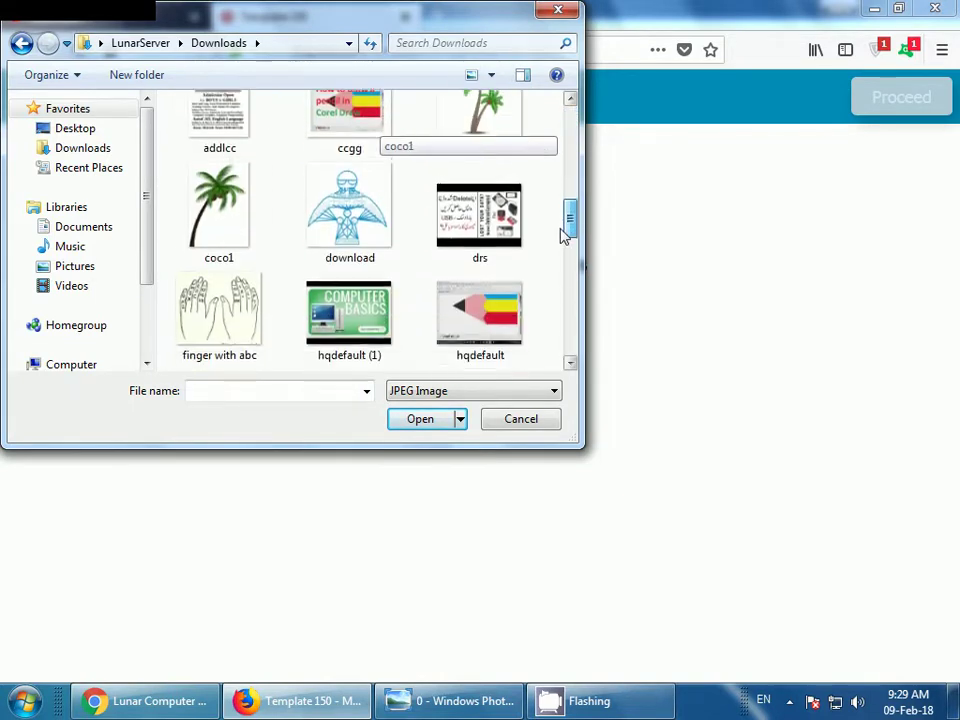
double_click(350, 210)
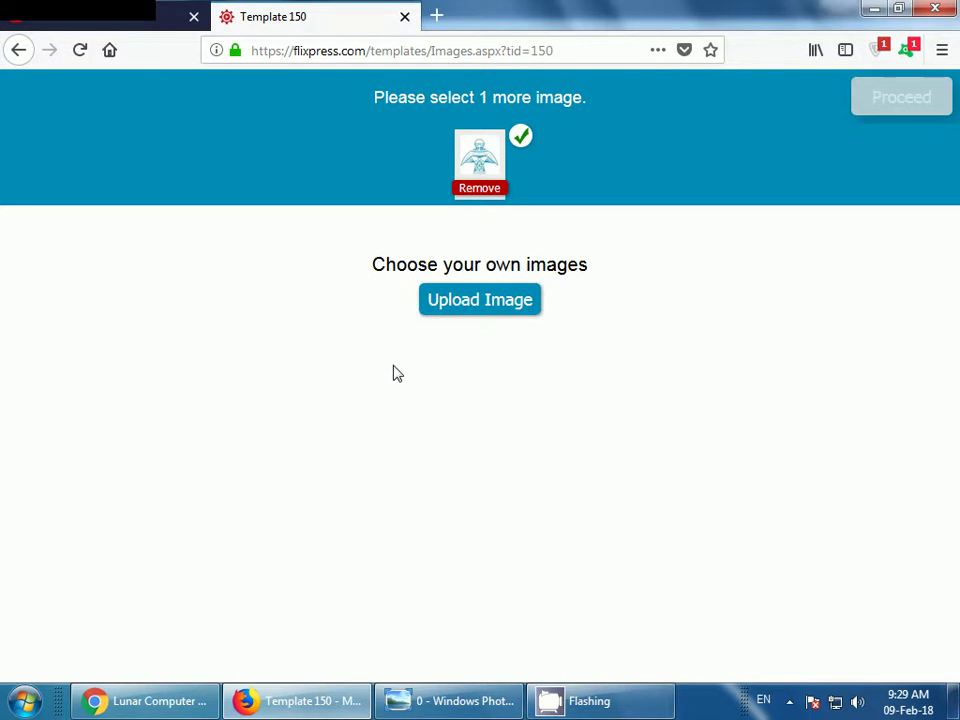
Step: Open the image picker again and close it without choosing a second picture
left_click(450, 308)
left_click(521, 418)
left_click_drag(376, 97, 600, 98)
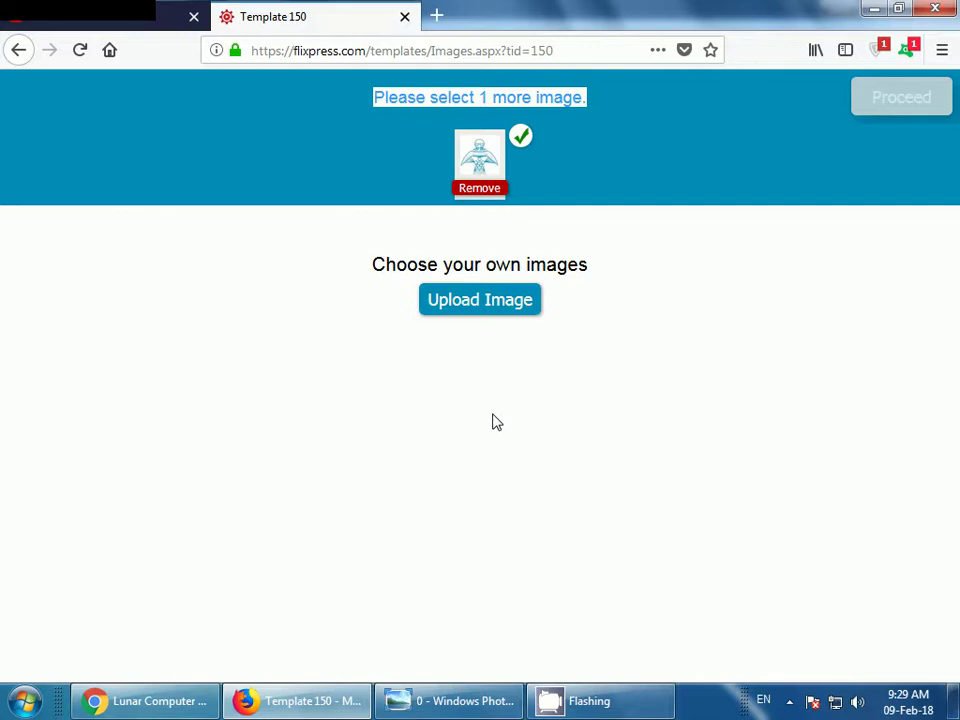
Step: Upload the coco1 palm tree image from Downloads and proceed to the Crop to Fit screen
left_click(484, 304)
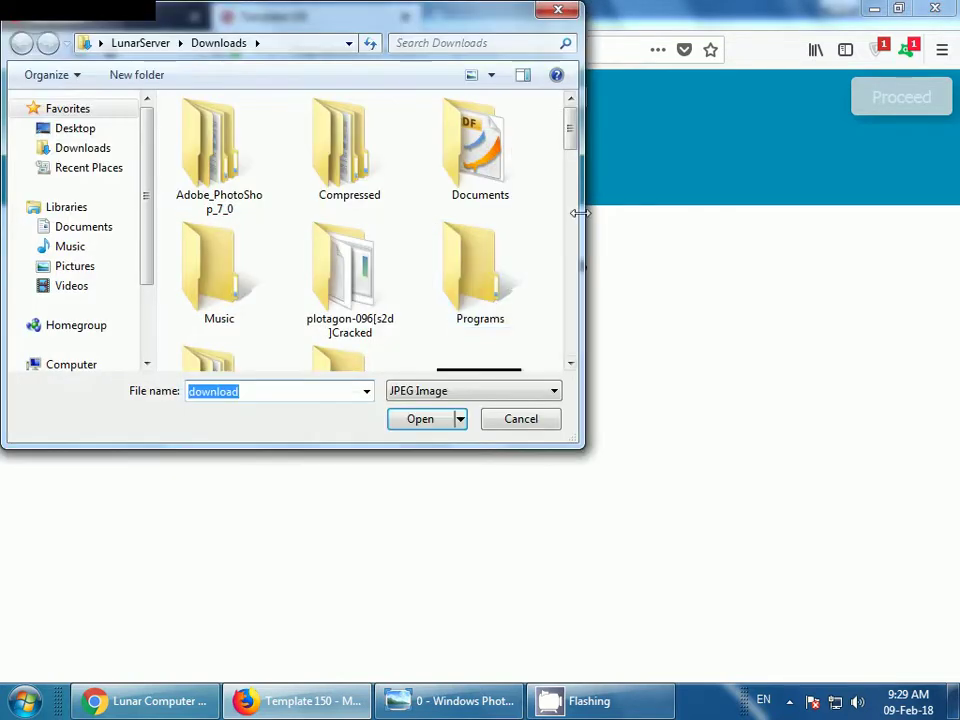
left_click(570, 366)
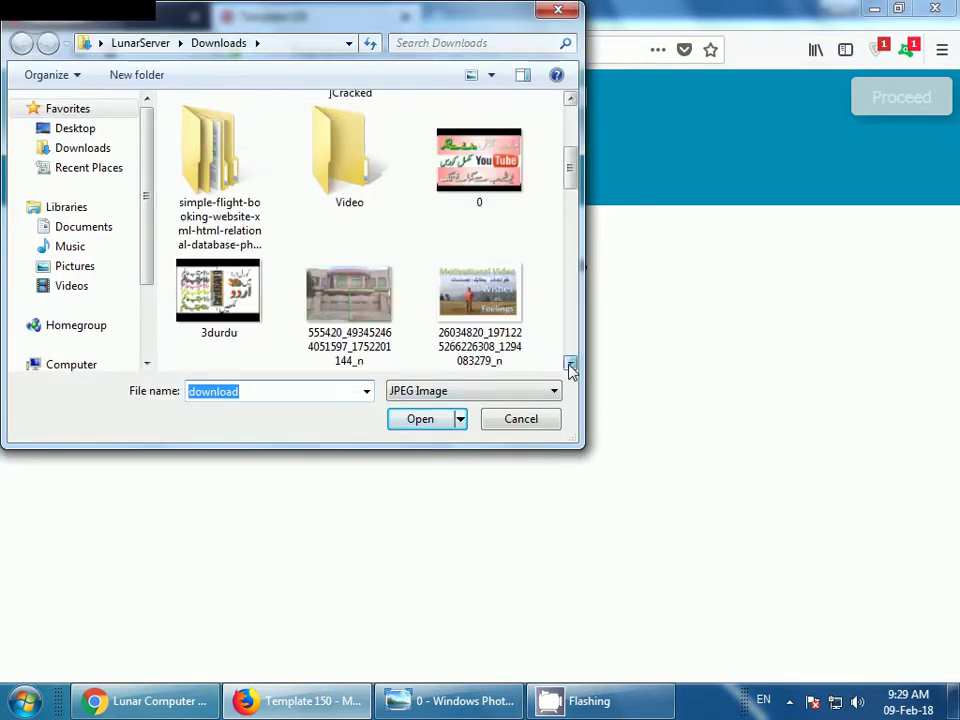
left_click(570, 366)
left_click(570, 366)
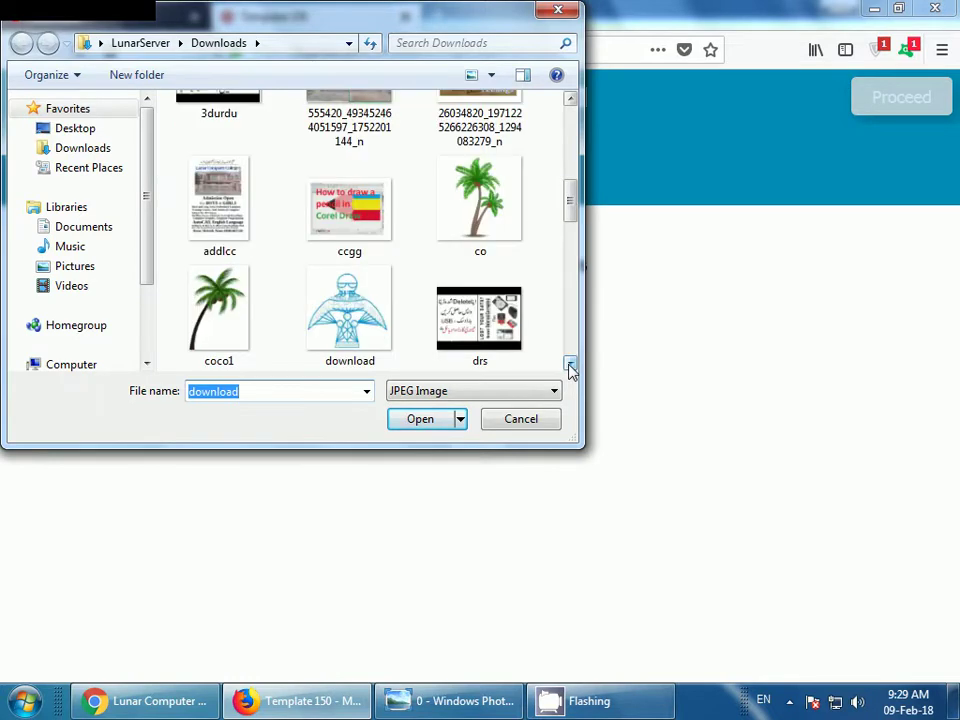
left_click(570, 366)
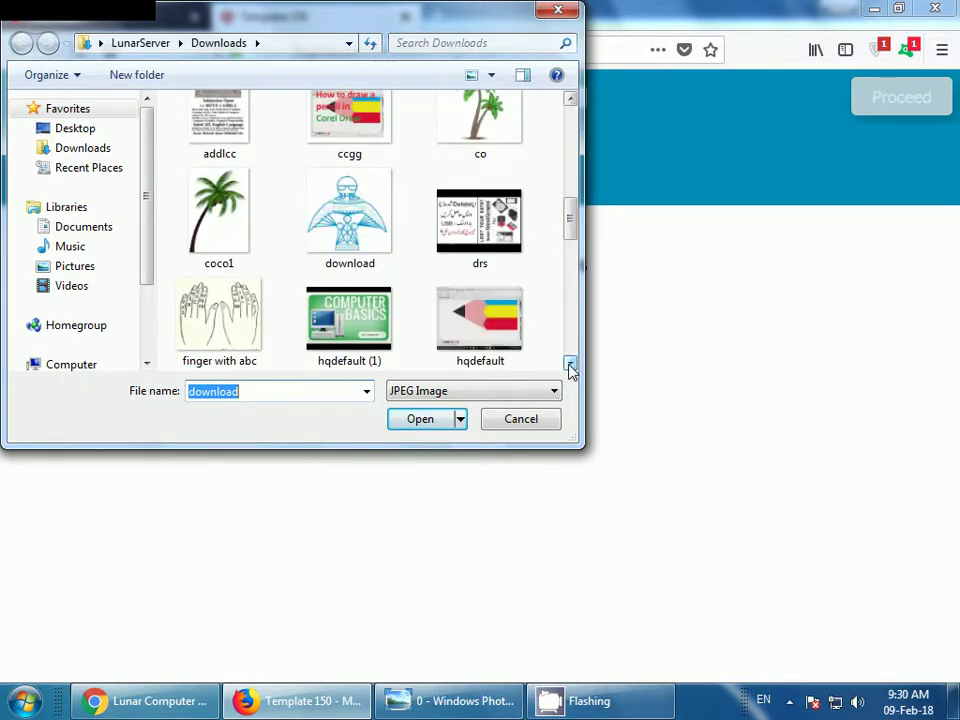
left_click(570, 366)
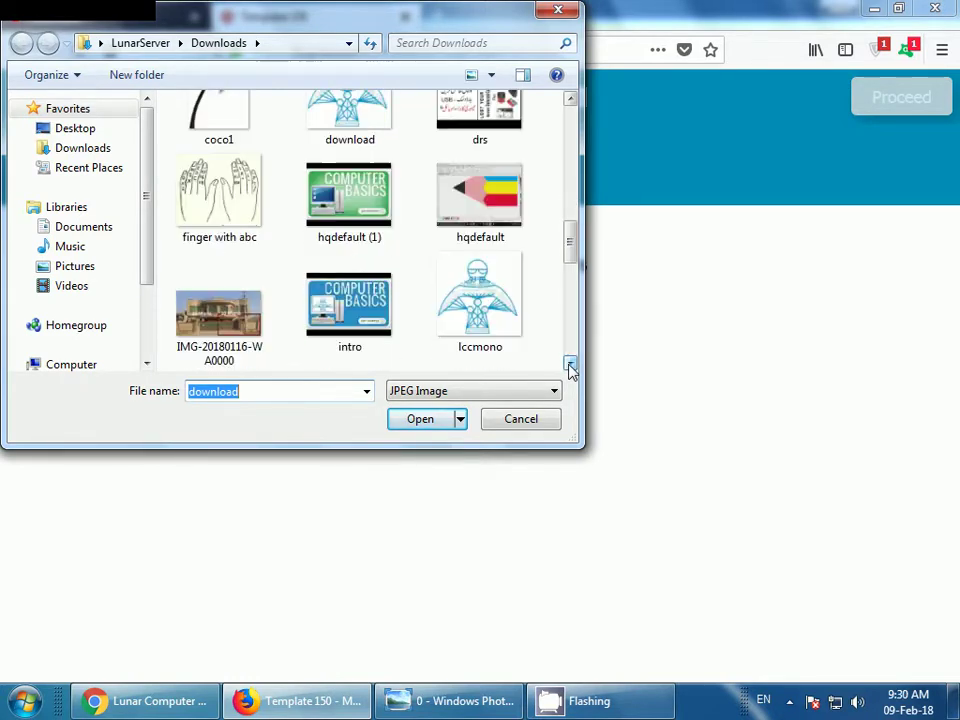
left_click(570, 366)
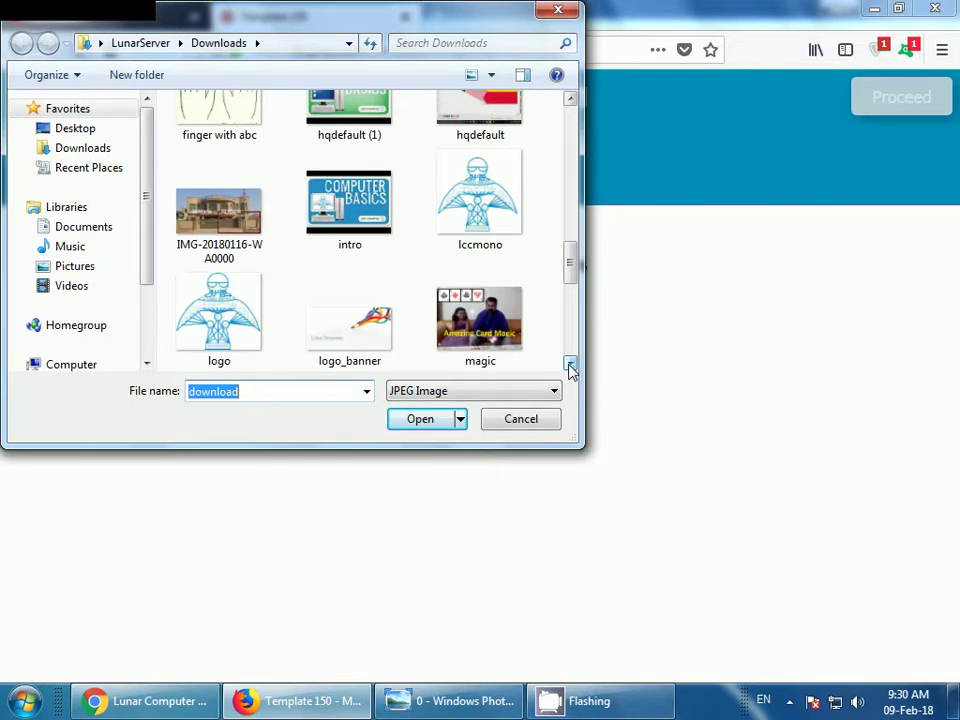
left_click_drag(570, 264, 571, 224)
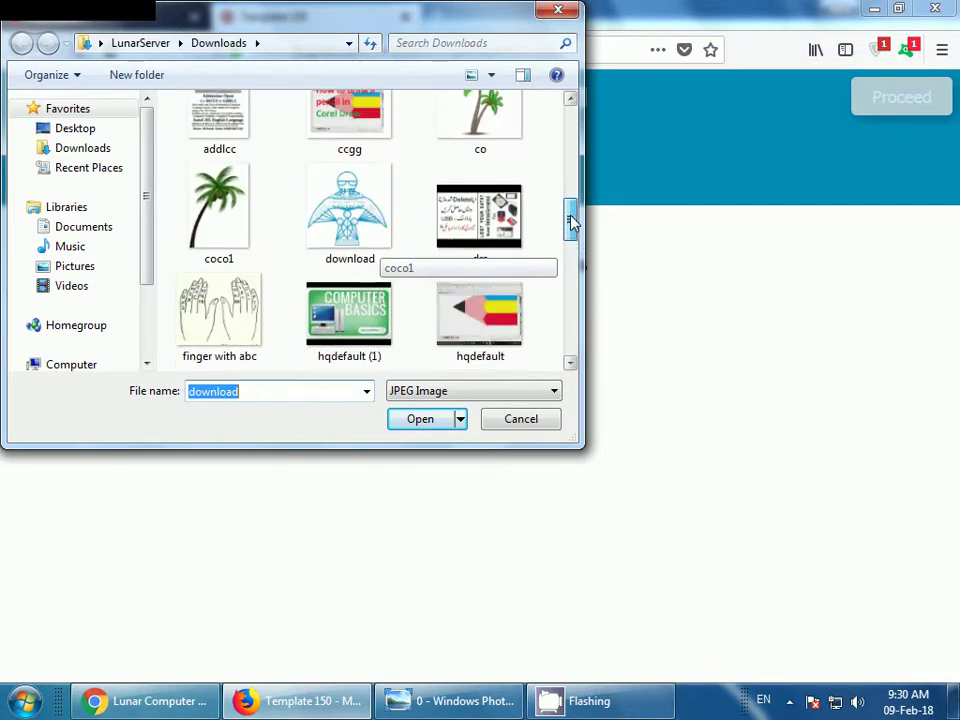
left_click(251, 221)
left_click(420, 418)
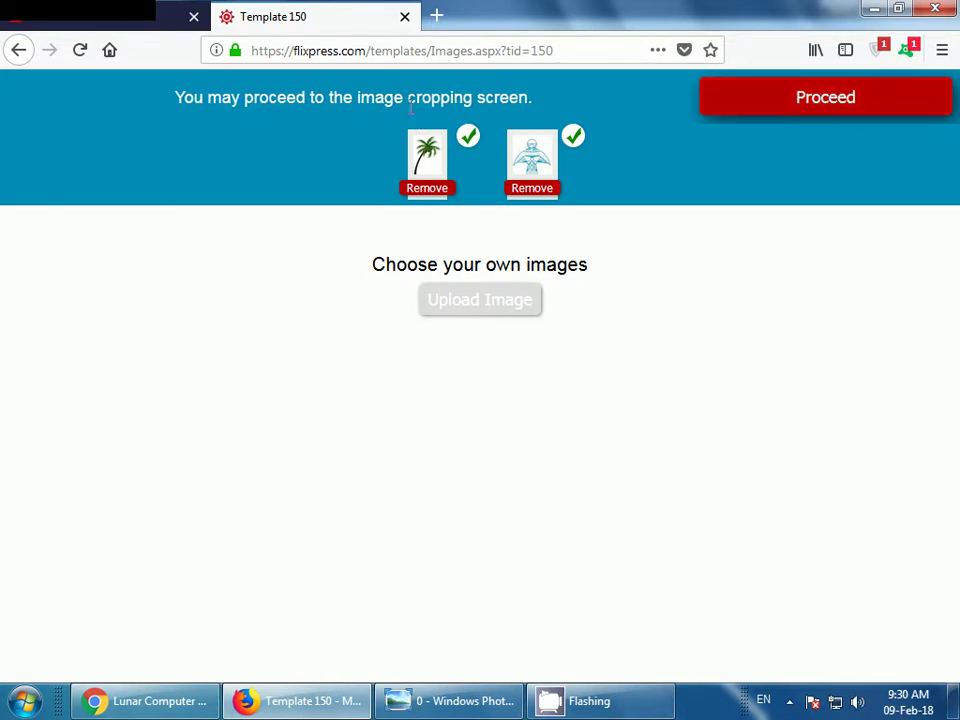
left_click(735, 105)
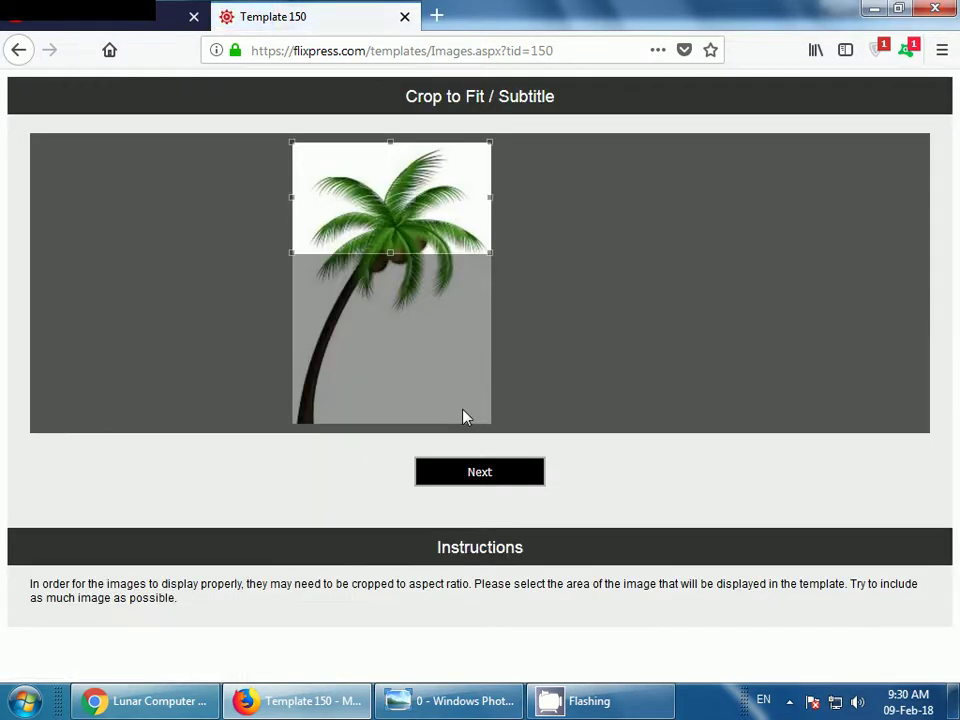
Step: Crop over the palm leaves and the winged logo's wings, then return to Template 150 customization
left_click_drag(392, 208, 393, 240)
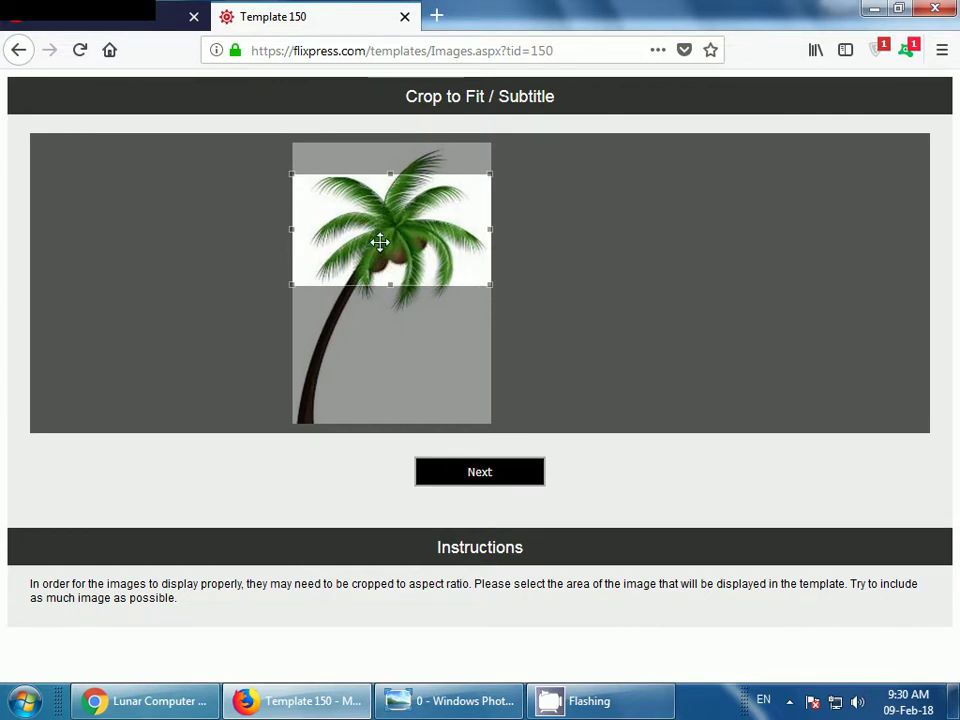
left_click(466, 474)
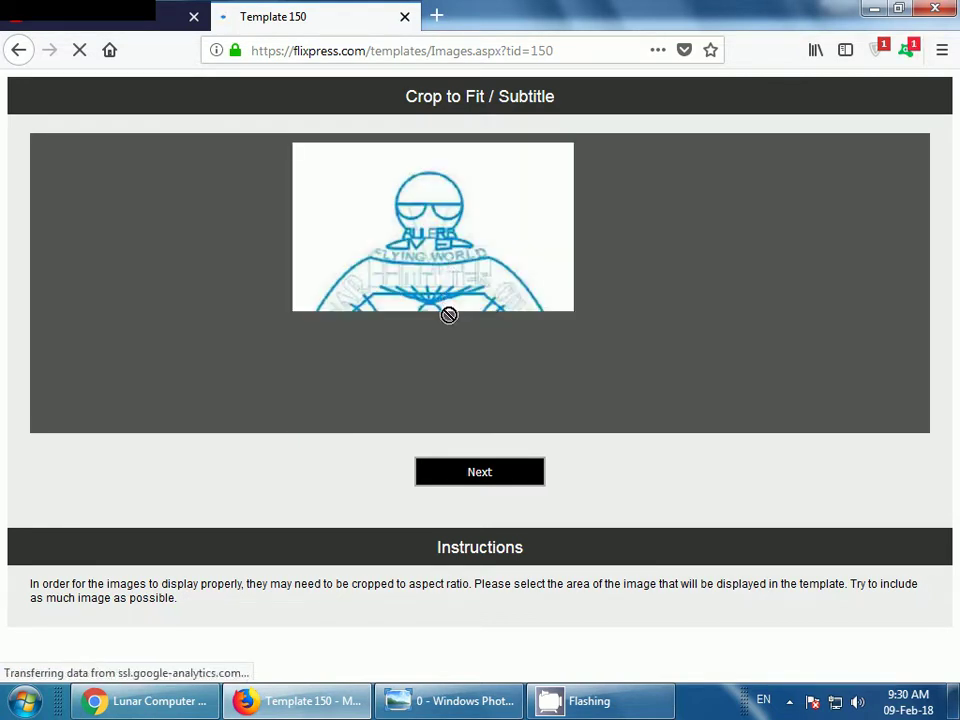
mouse_move(439, 253)
left_mouse_down()
mouse_move(421, 305)
mouse_move(422, 265)
left_mouse_up()
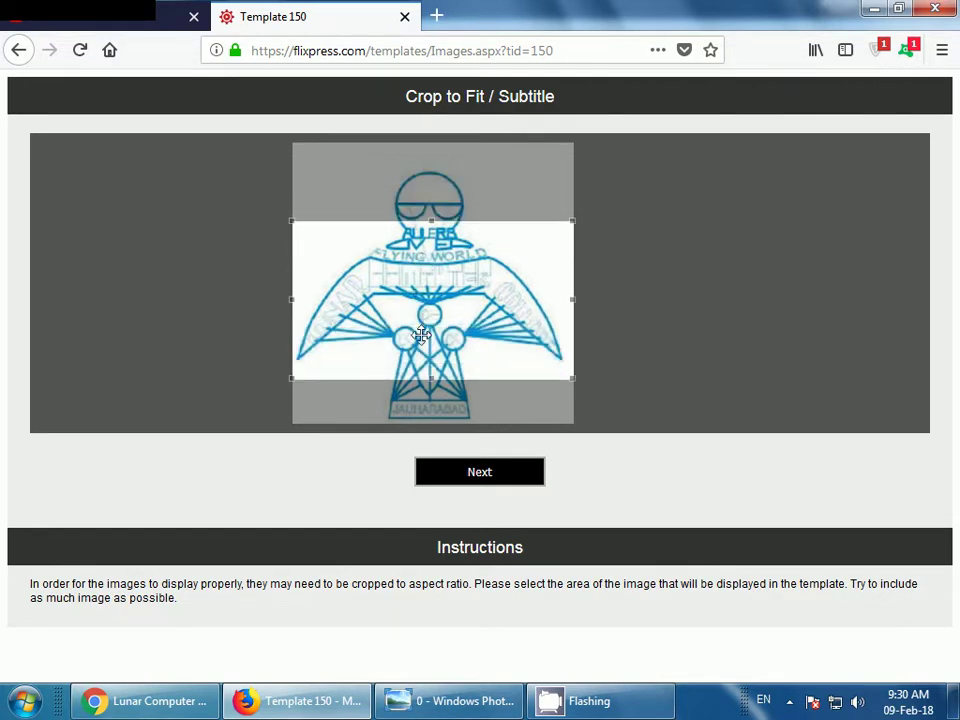
mouse_move(422, 265)
left_mouse_down()
mouse_move(421, 278)
mouse_move(421, 270)
left_mouse_up()
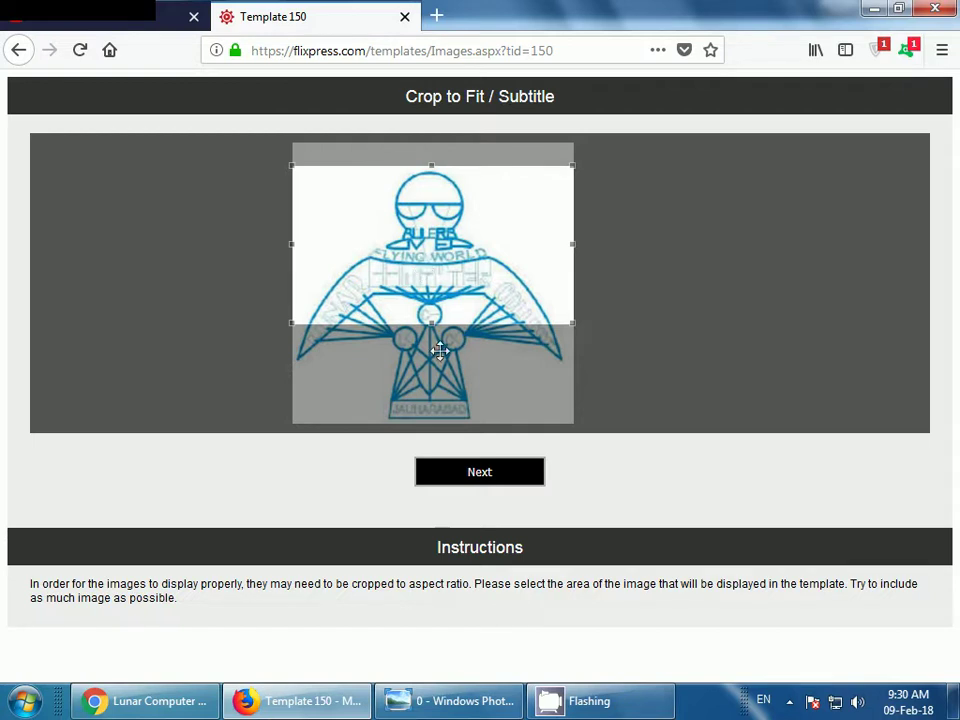
left_click(465, 478)
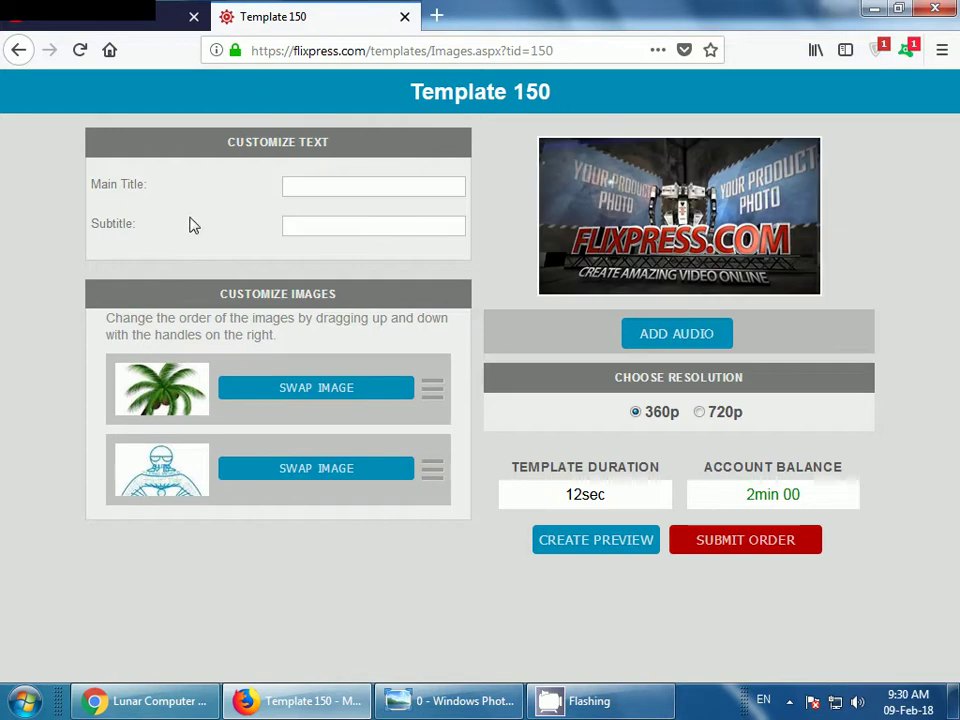
Step: Put the cursor in Template 150's Main Title field for editing
left_click(324, 225)
left_click(334, 190)
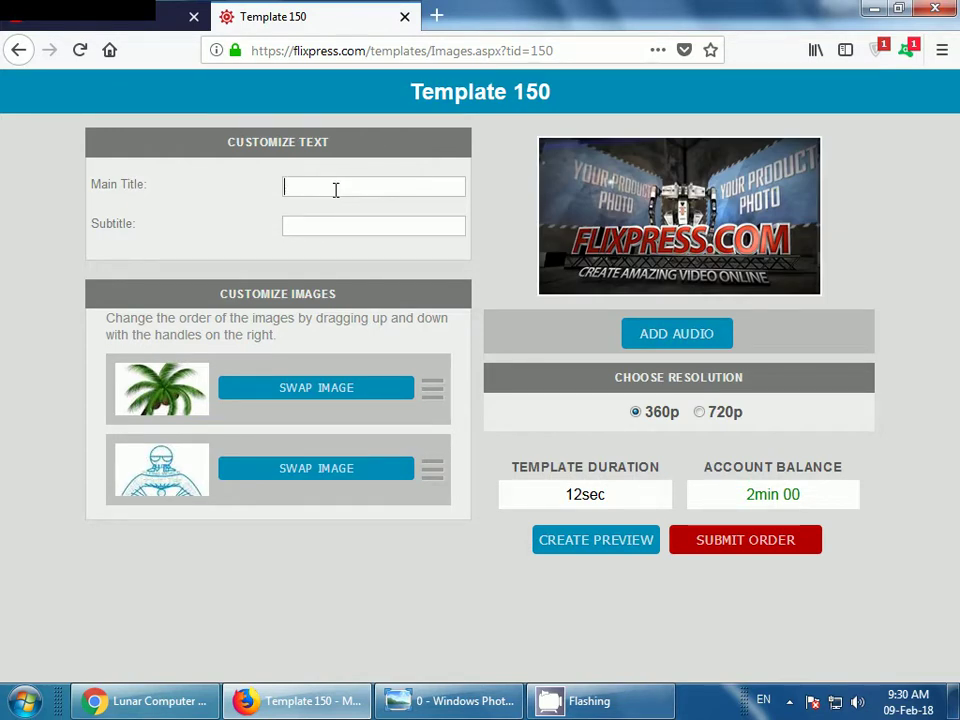
left_click(300, 232)
left_click(312, 224)
left_click(312, 188)
left_click(313, 225)
left_click(321, 184)
left_click(320, 222)
left_click(314, 191)
left_click(309, 223)
left_click(310, 188)
Step: Correct the main title to LCC and enter 'Lunar Computer College' as the subtitle
type("Wel")
key("BackSpace")
key("BackSpace")
type("ames")
key("BackSpace")
key("BackSpace")
key("BackSpace")
key("BackSpace")
key("BackSpace")
left_click(300, 227)
type("Lunar C")
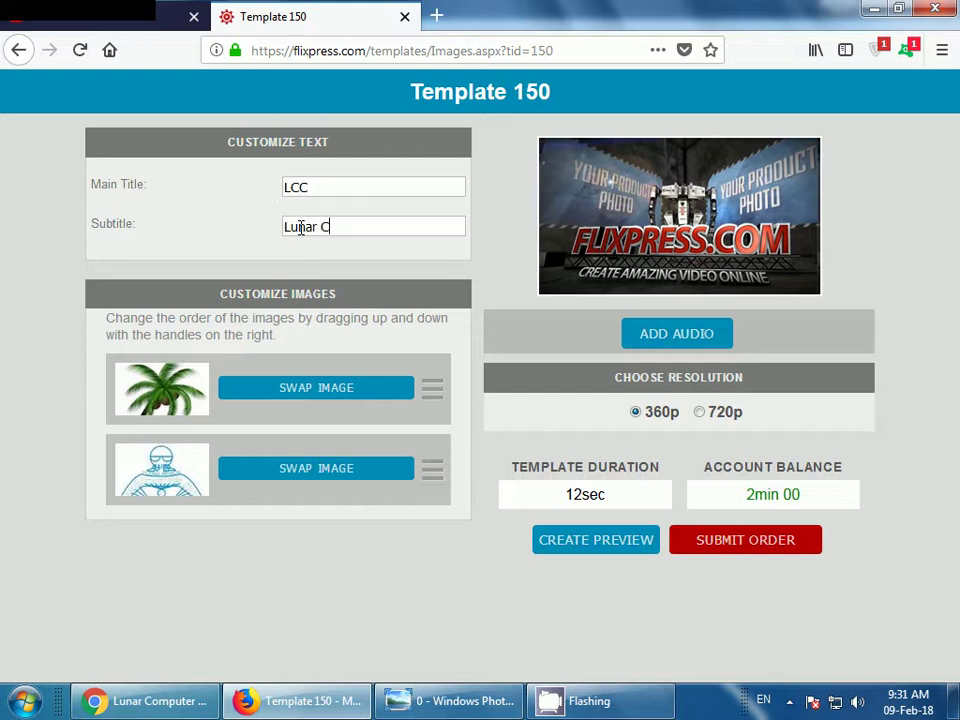
type("omputer ")
type("Colle")
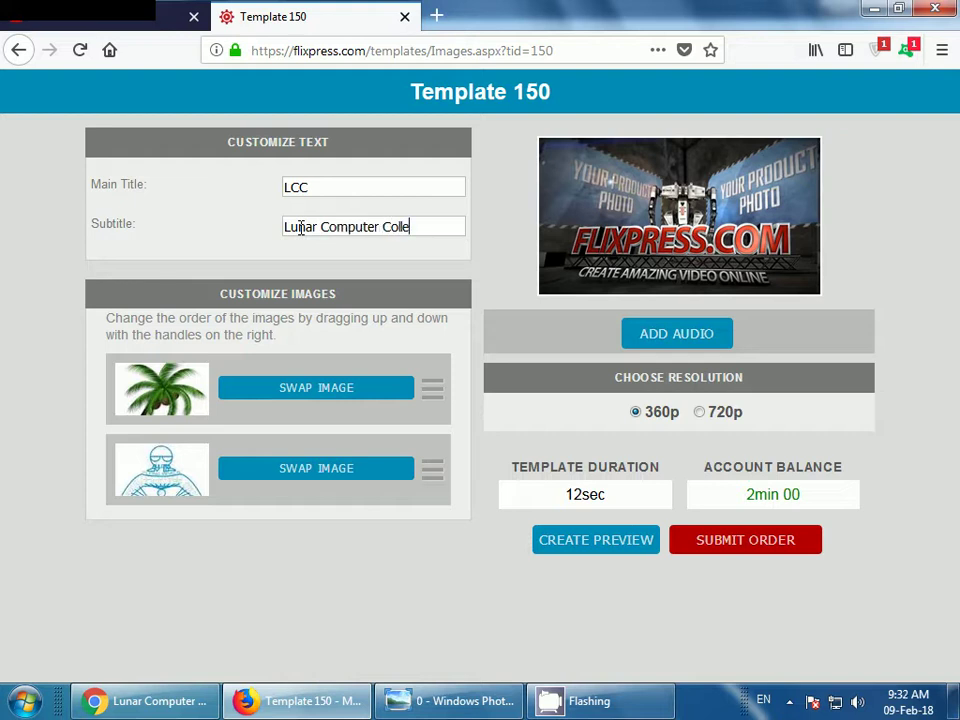
type("ge")
left_click(657, 344)
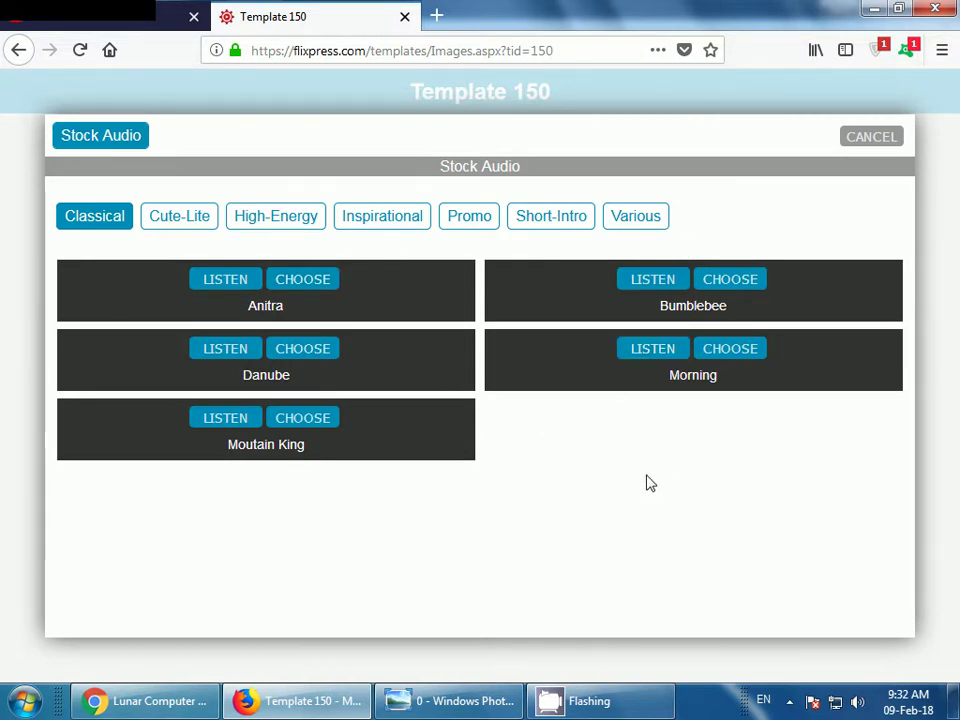
left_click(222, 278)
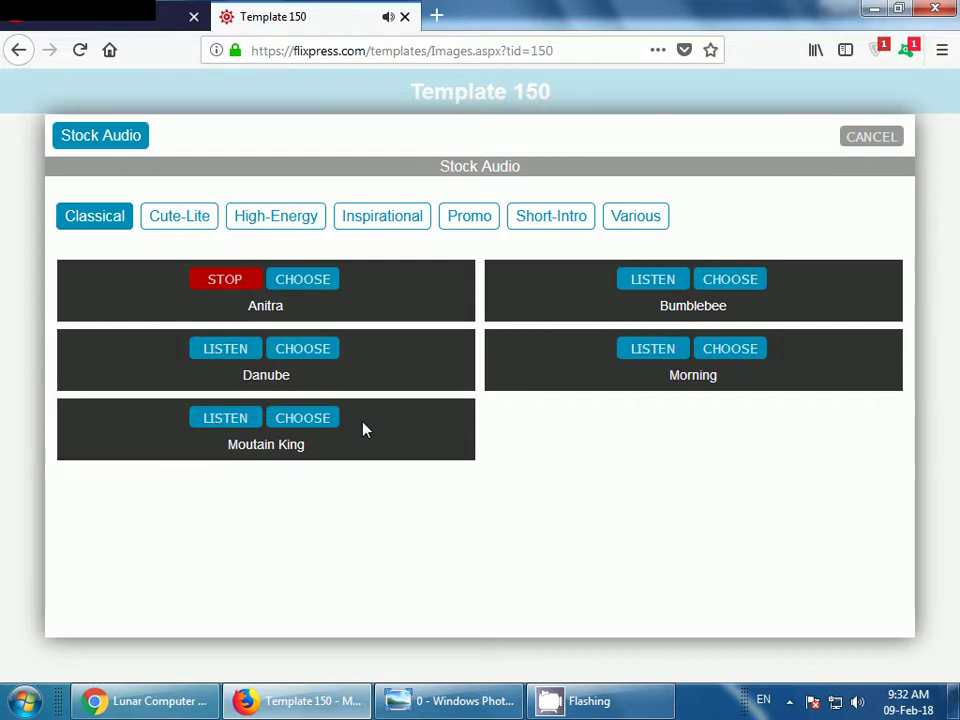
left_click(240, 352)
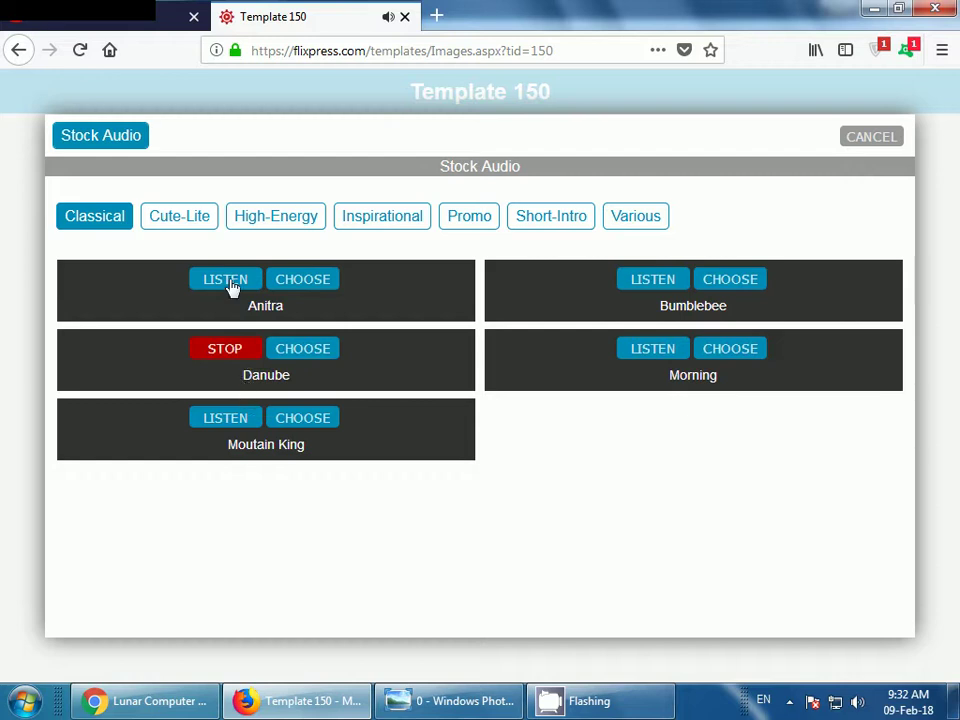
left_click(858, 139)
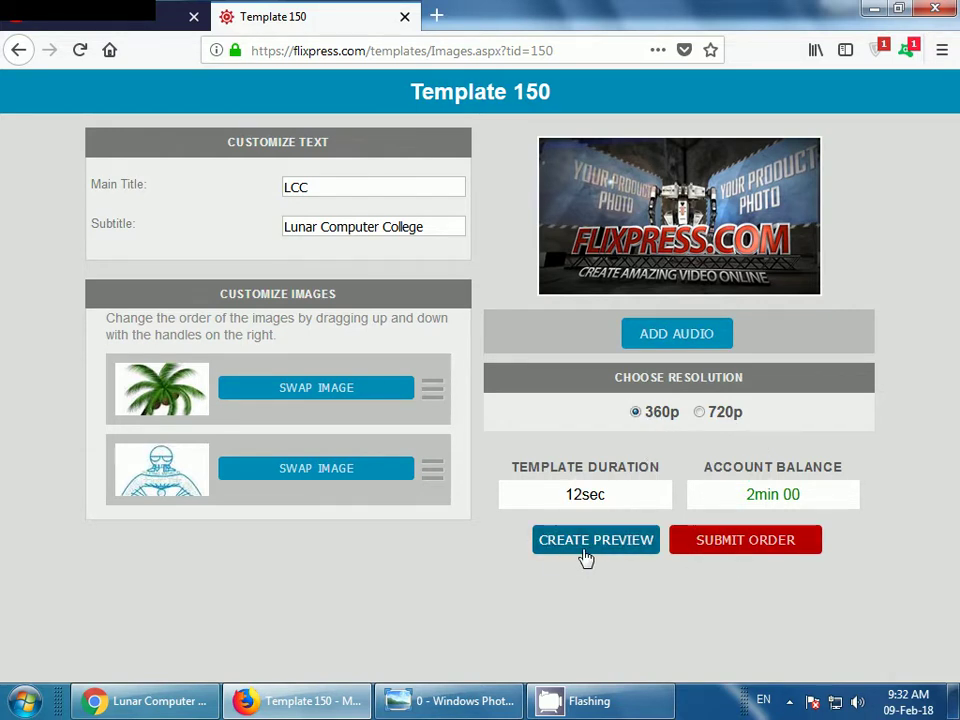
Step: Submit and confirm the intro video order, then view it under My Orders
left_click(741, 546)
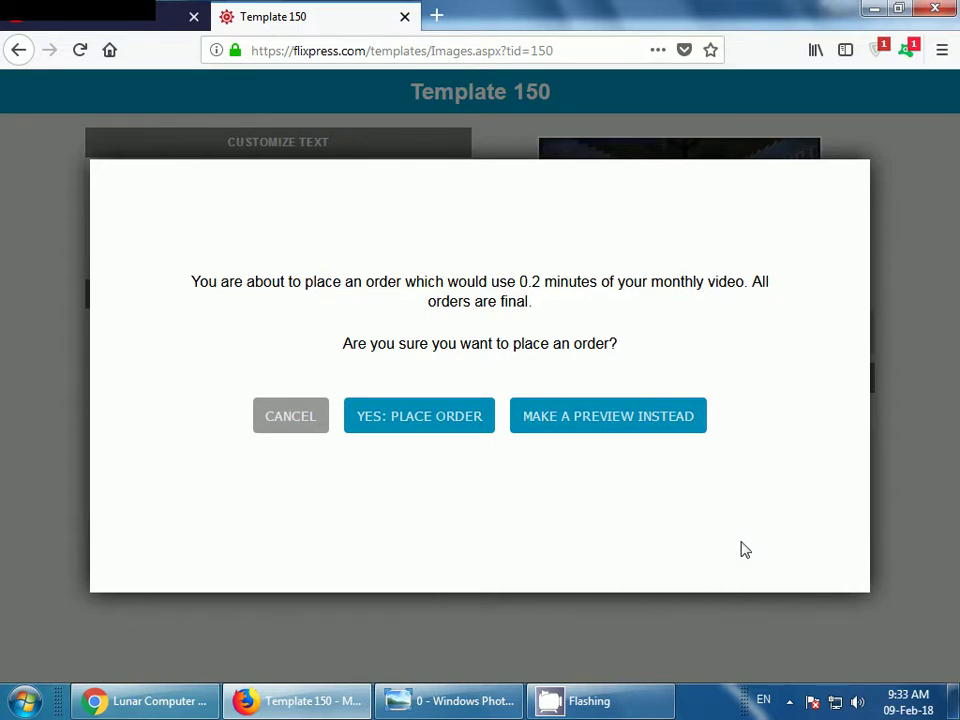
left_click(397, 426)
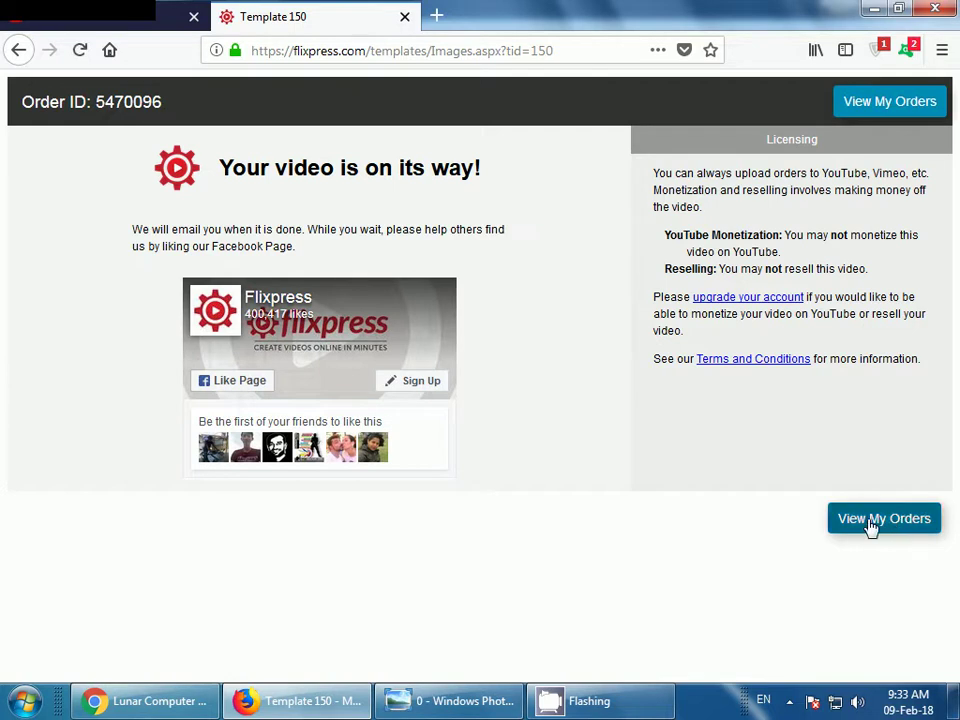
left_click(860, 526)
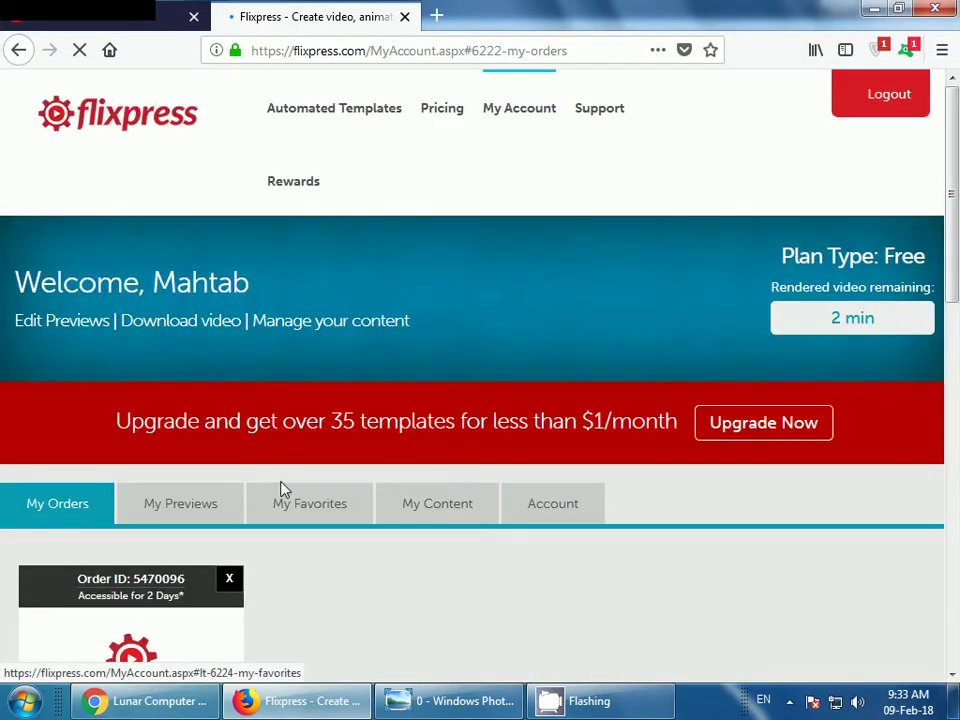
Step: From the order card's More Options, start the Download HD of the MP4
scroll(230, 495, "down", 3)
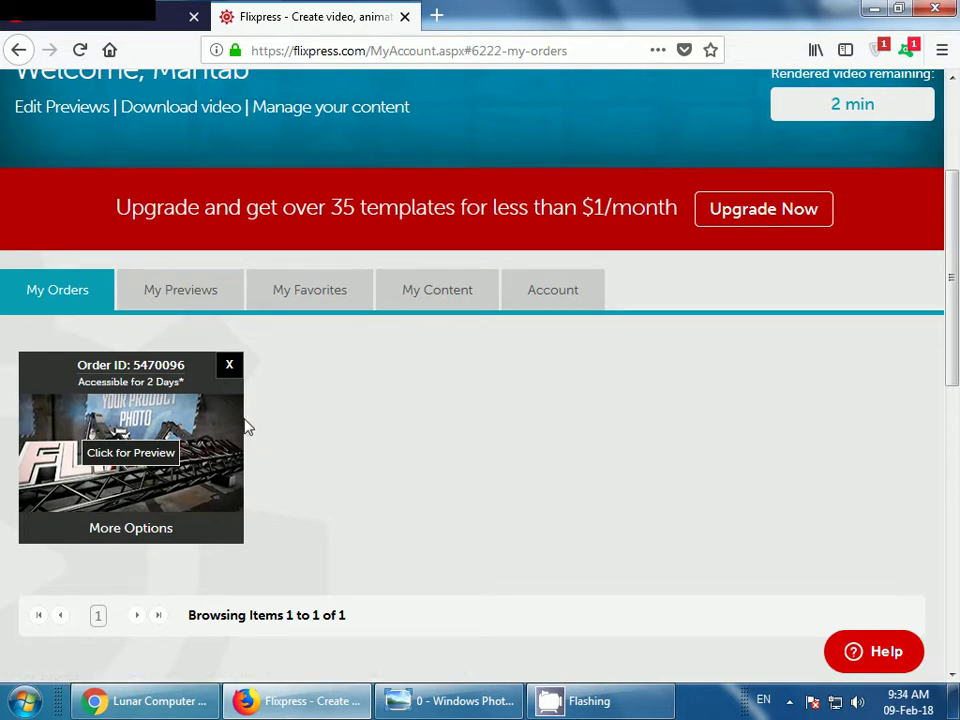
left_click(134, 535)
scroll(330, 523, "down", 3)
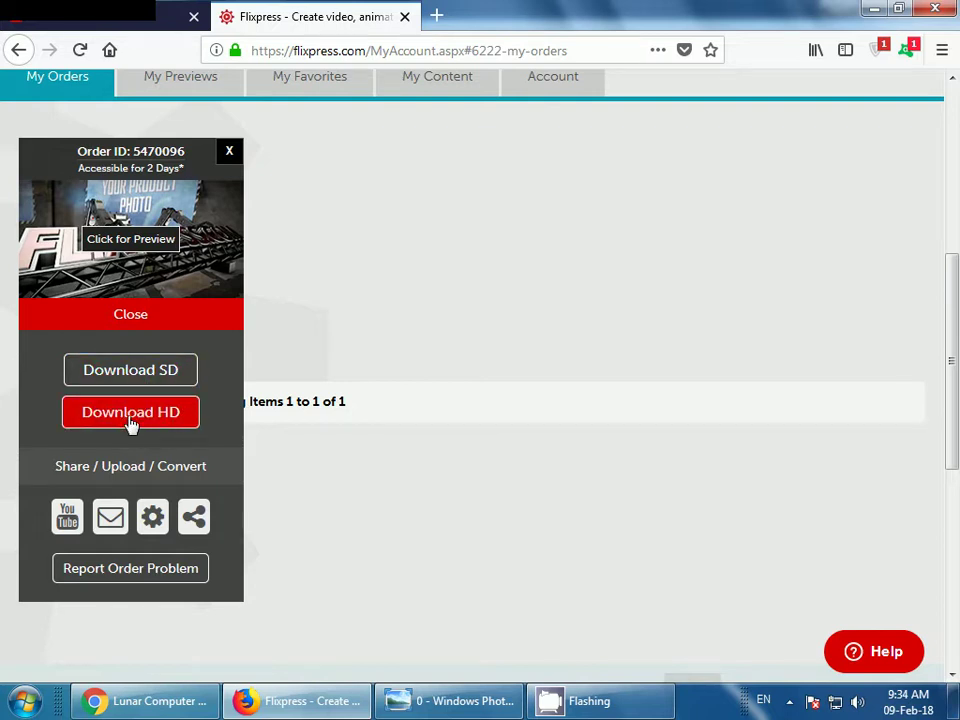
left_click(130, 424)
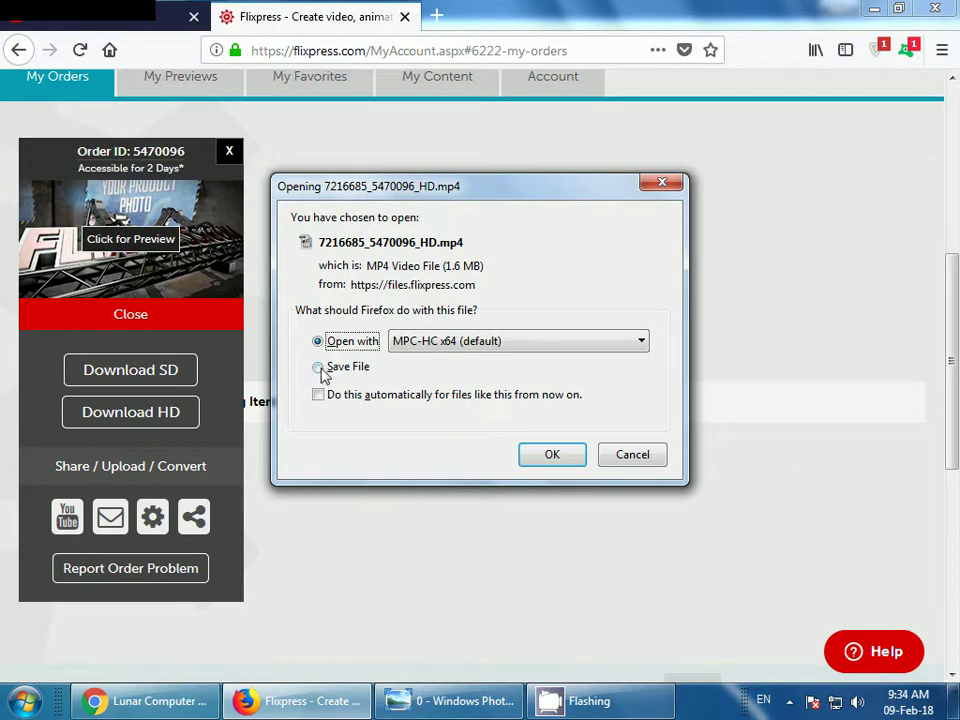
Step: Save the HD MP4 file to disk instead of opening it
left_click(318, 368)
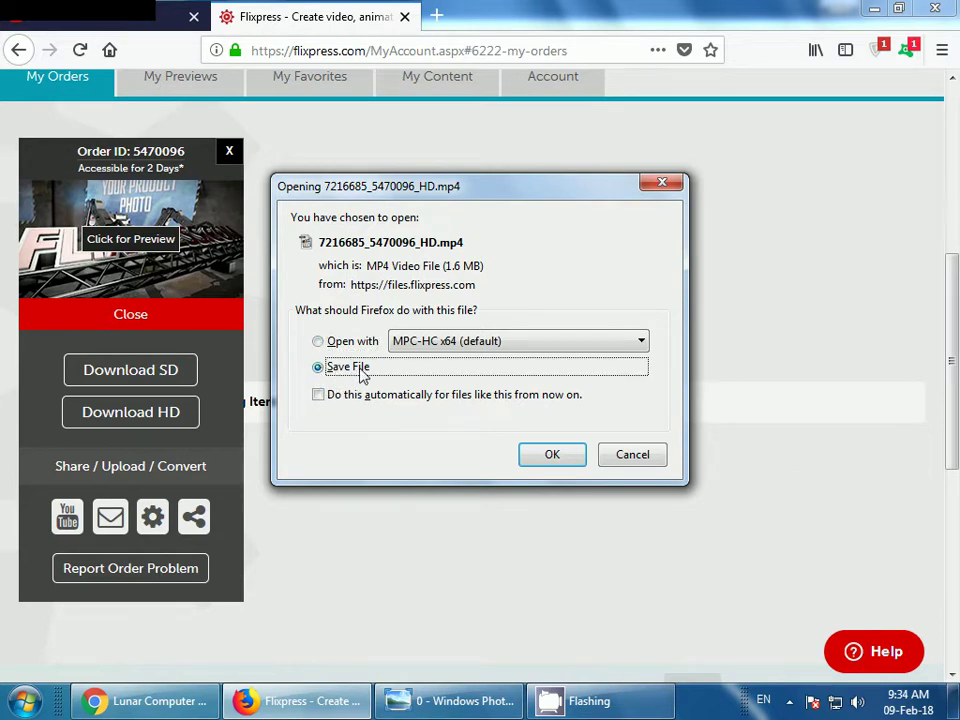
left_click(551, 458)
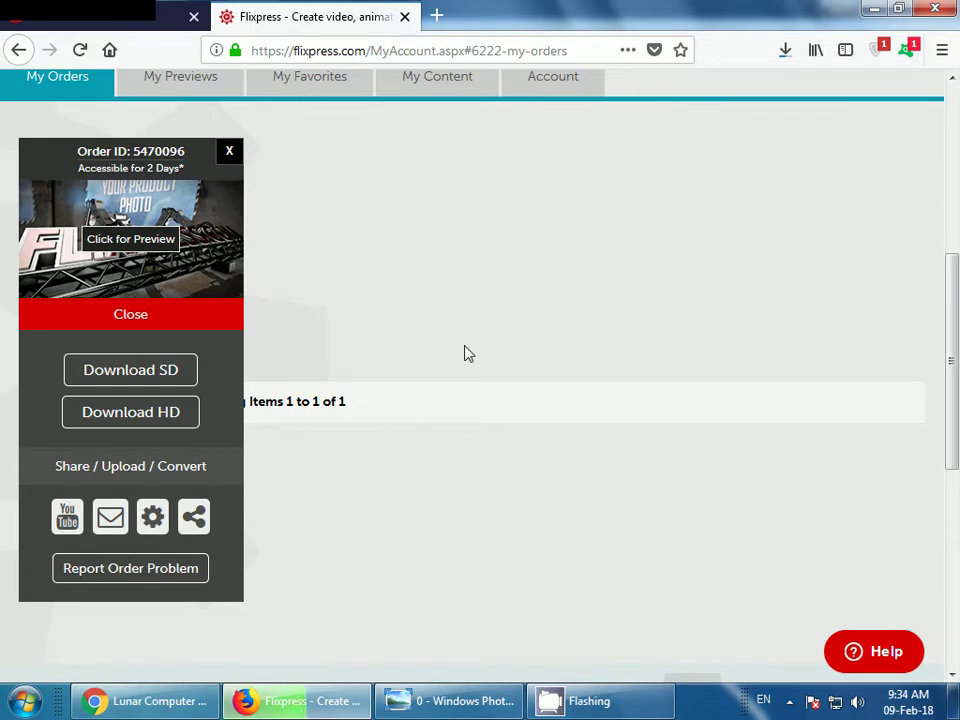
left_click(312, 712)
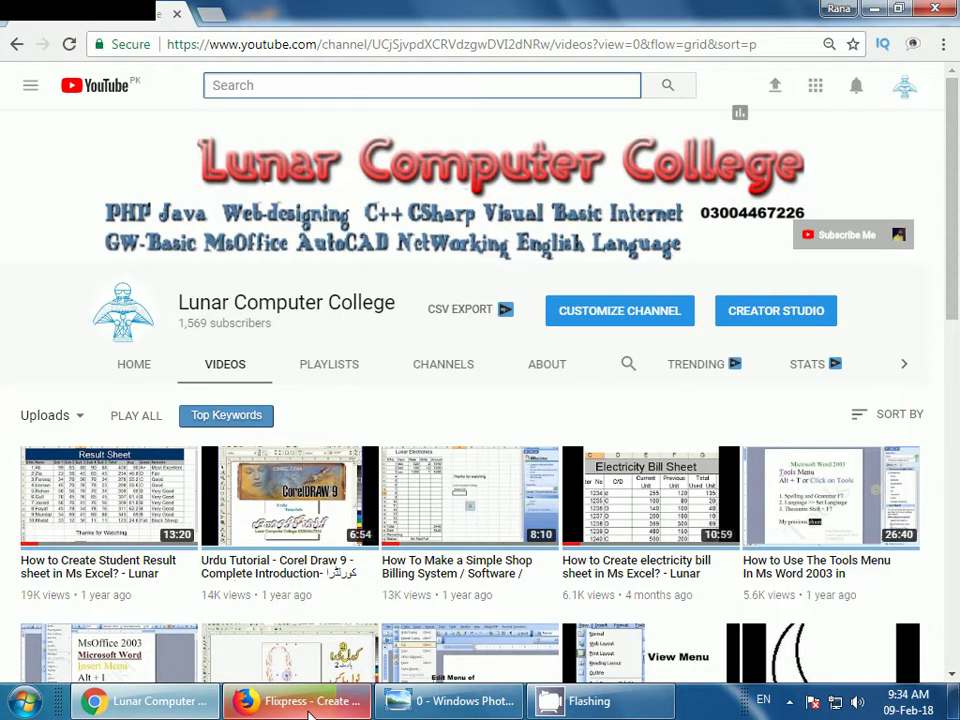
left_click(311, 712)
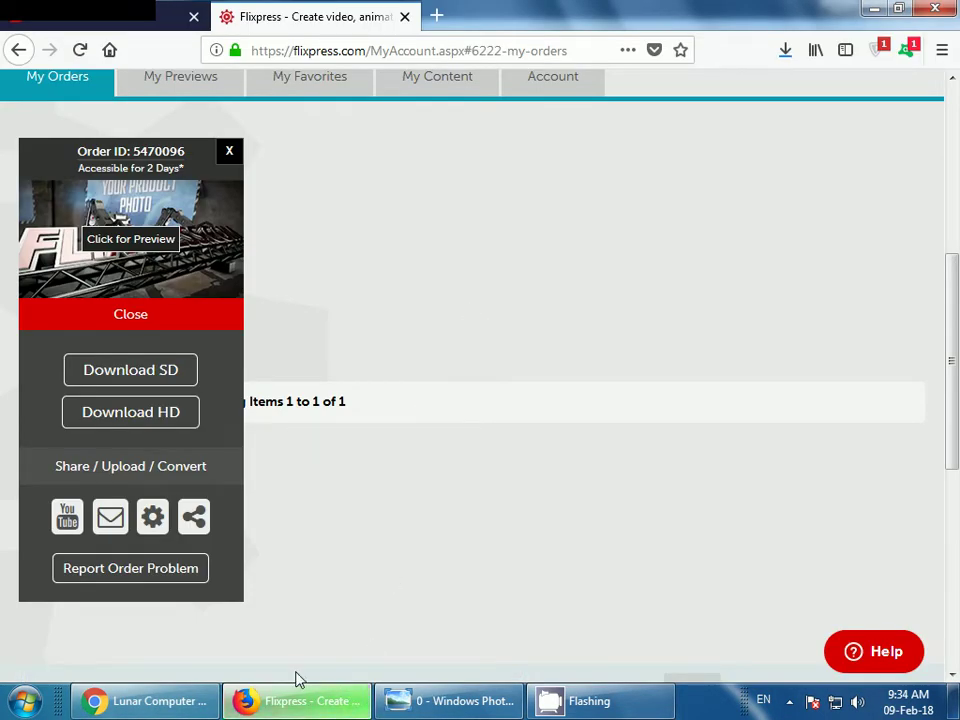
Step: Play 7216685_5470096_HD.mp4 from Firefox's downloads list
mouse_move(300, 705)
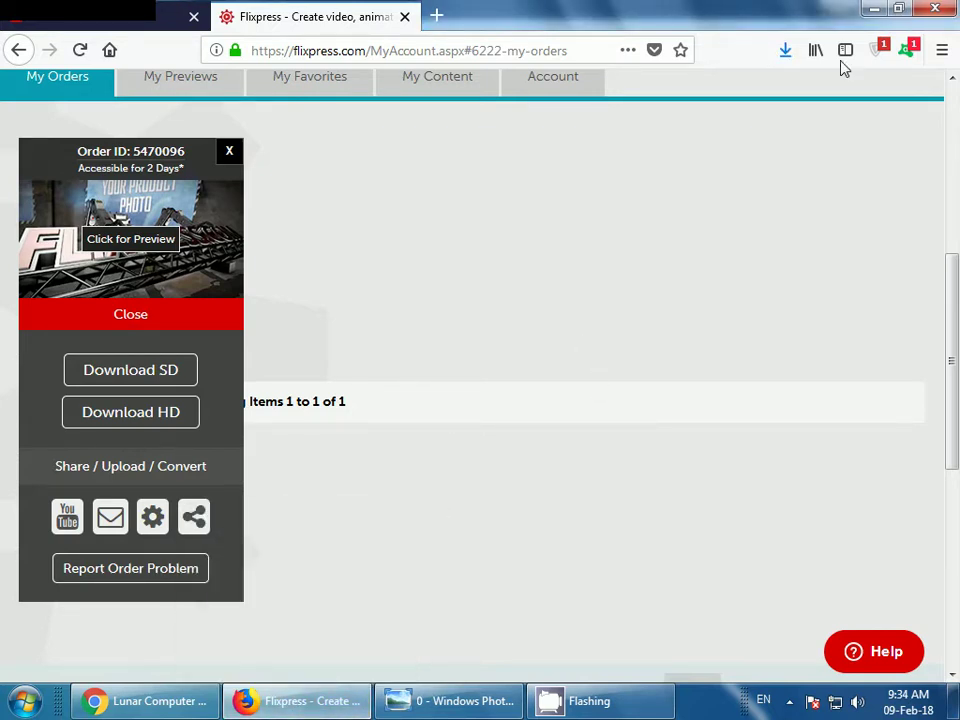
left_click(790, 56)
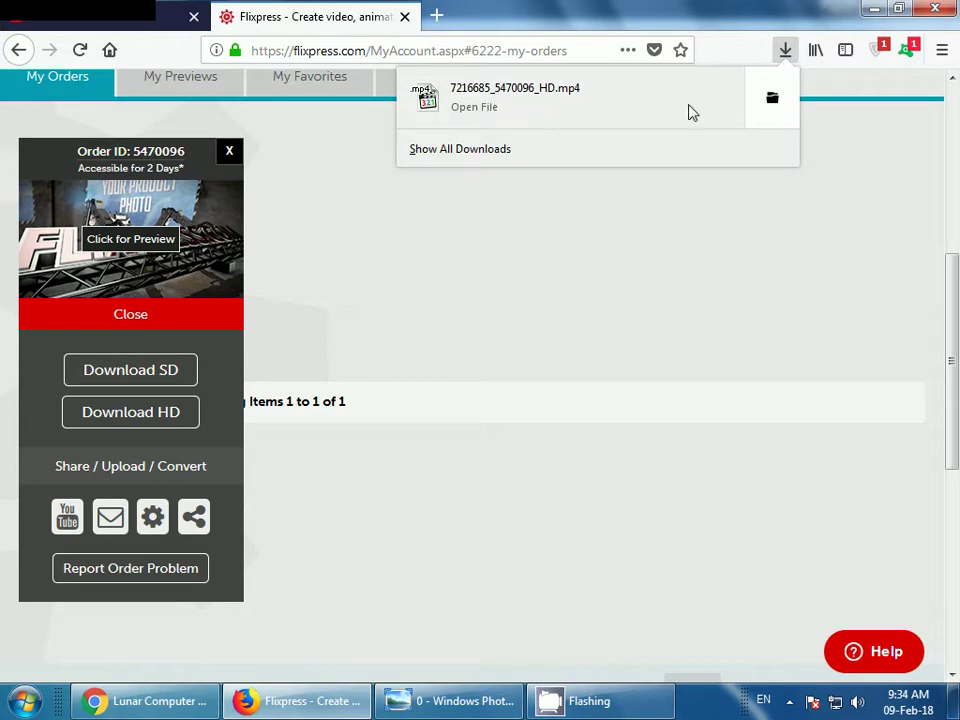
left_click(517, 103)
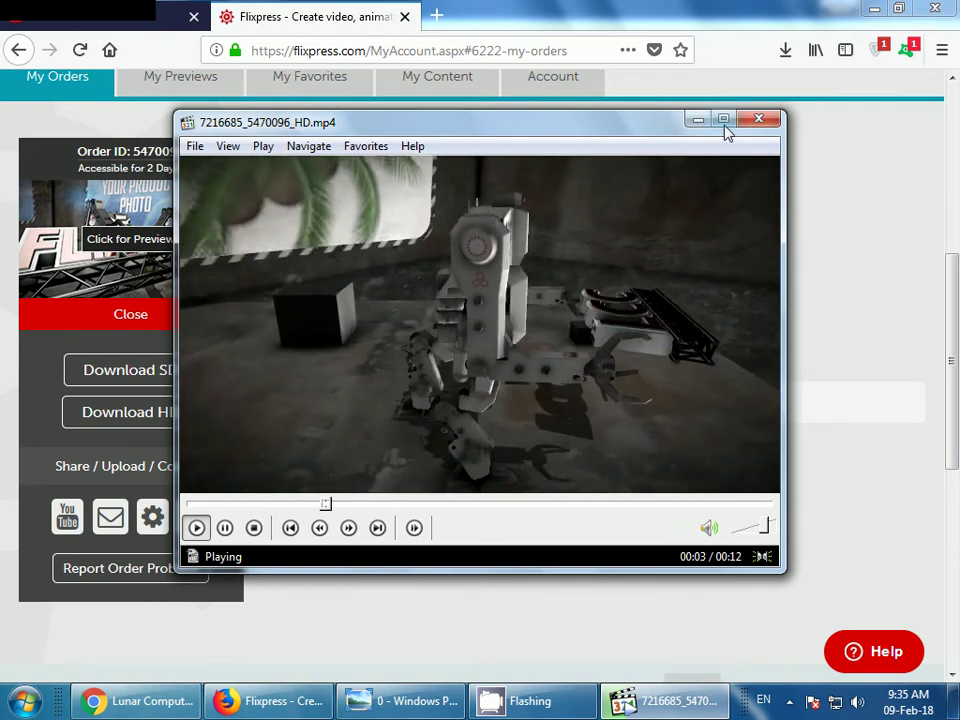
Step: Maximize MPC-HC, replay the 12-second LCC intro from the start, then minimize it
left_click(723, 120)
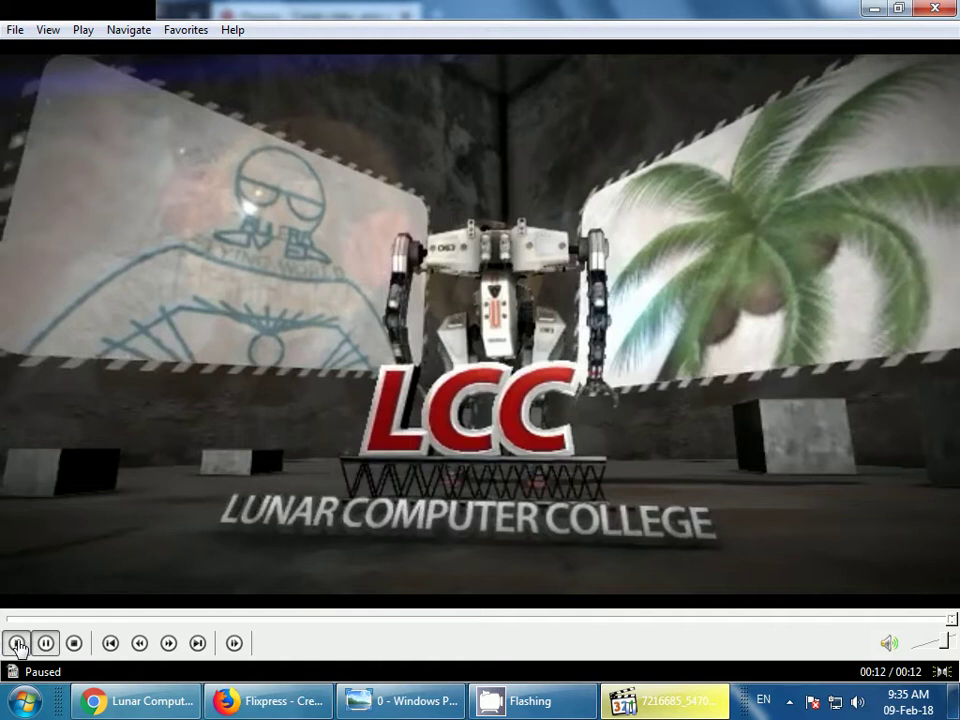
left_click(16, 643)
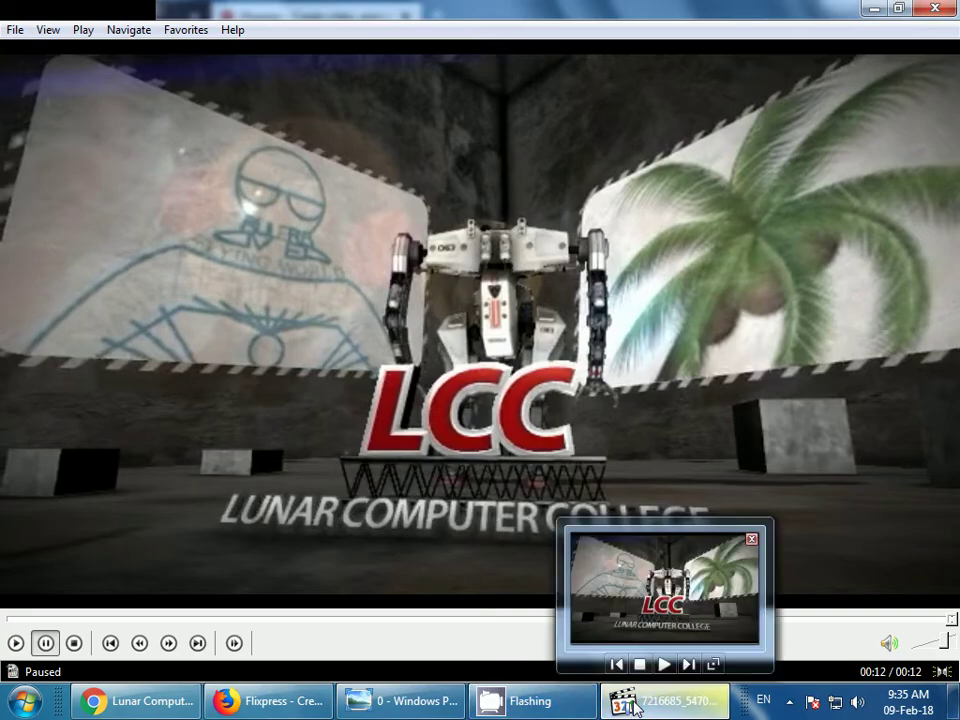
left_click(632, 708)
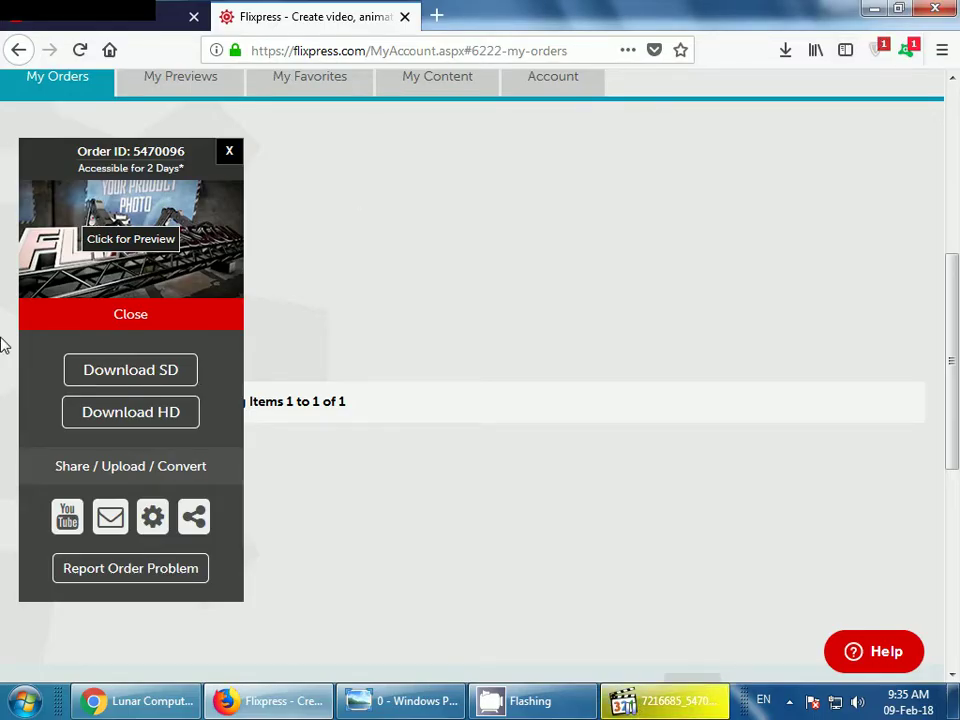
Step: Return to the Creator Studio tab and dismiss the account menu
left_click(52, 16)
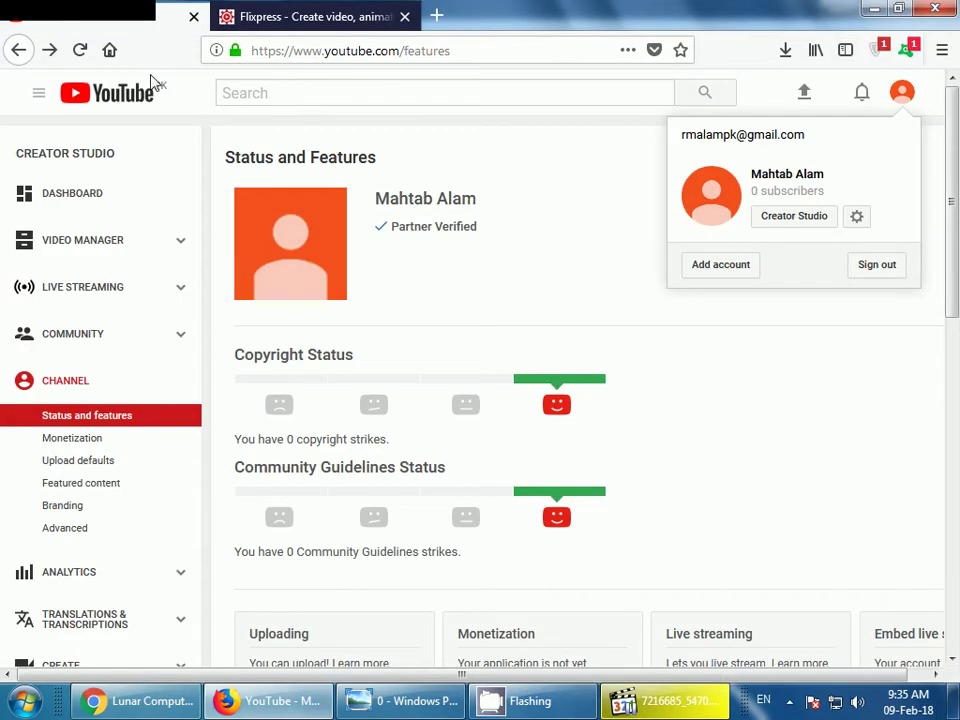
left_click(536, 275)
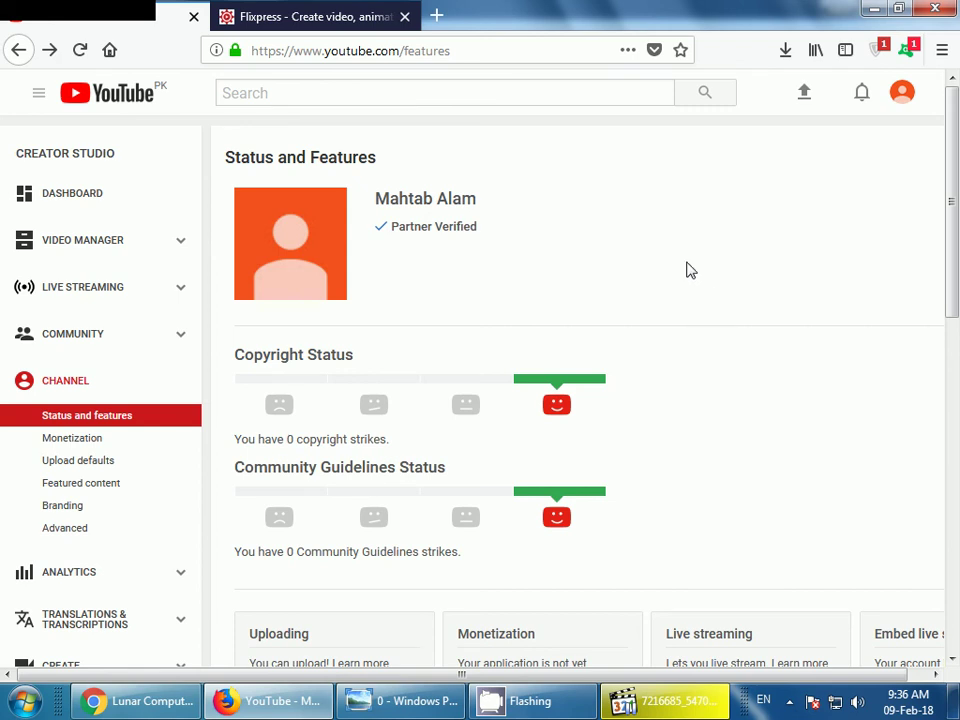
Step: Bring Chrome with the Lunar Computer College Videos page back to the front
left_click(382, 705)
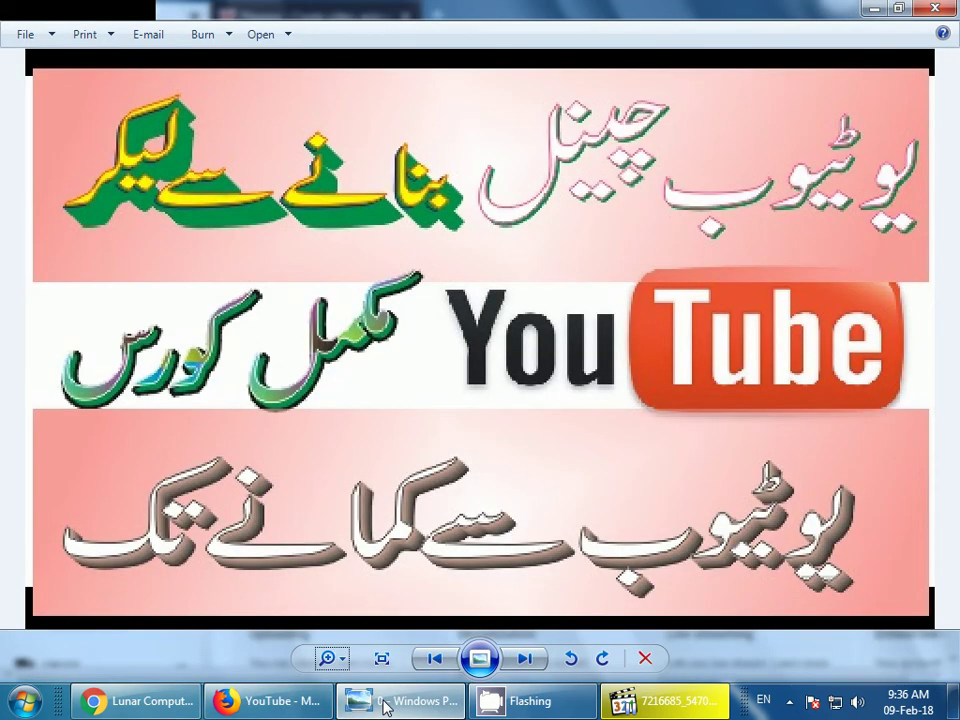
left_click(129, 706)
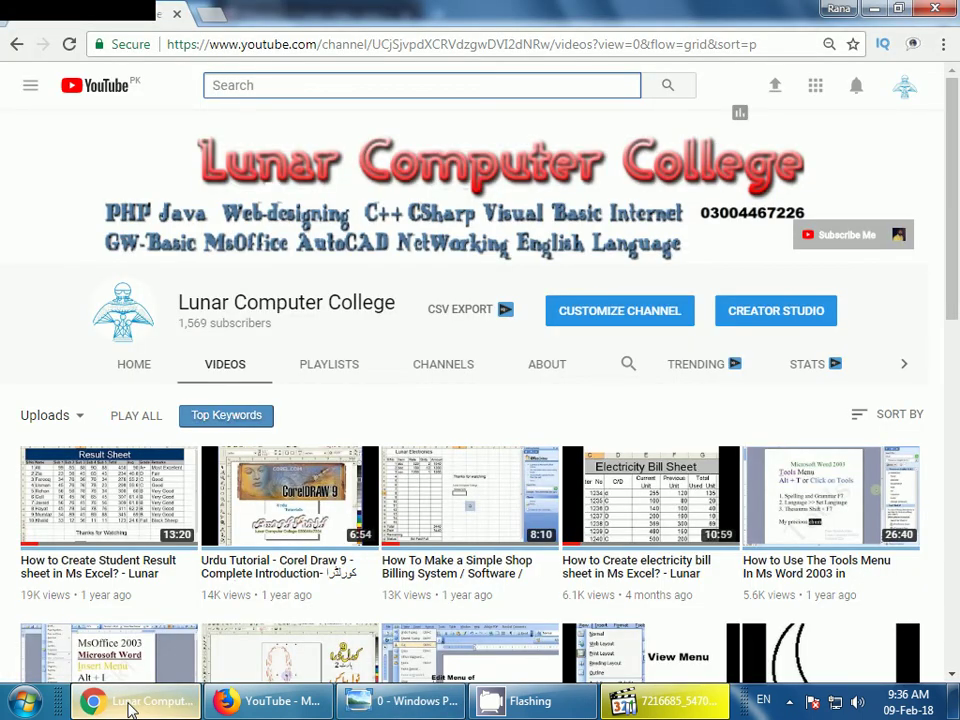